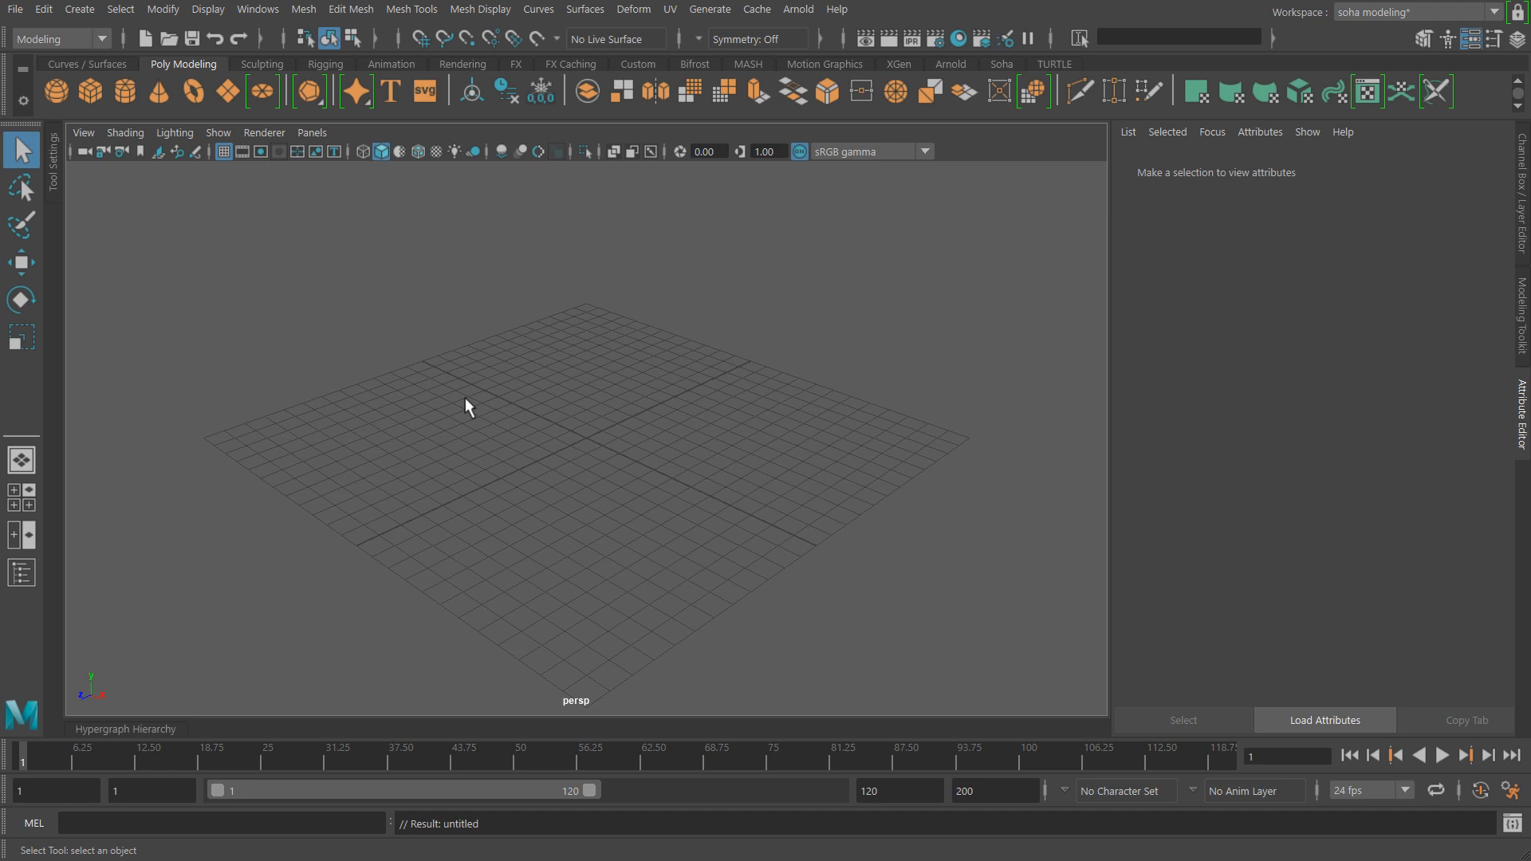
# Browse to D:\Projects\Nyra\scenes in the scene-opening dialog and examine its scene files without opening any.
pyautogui.click(172, 40)
pyautogui.click(322, 287)
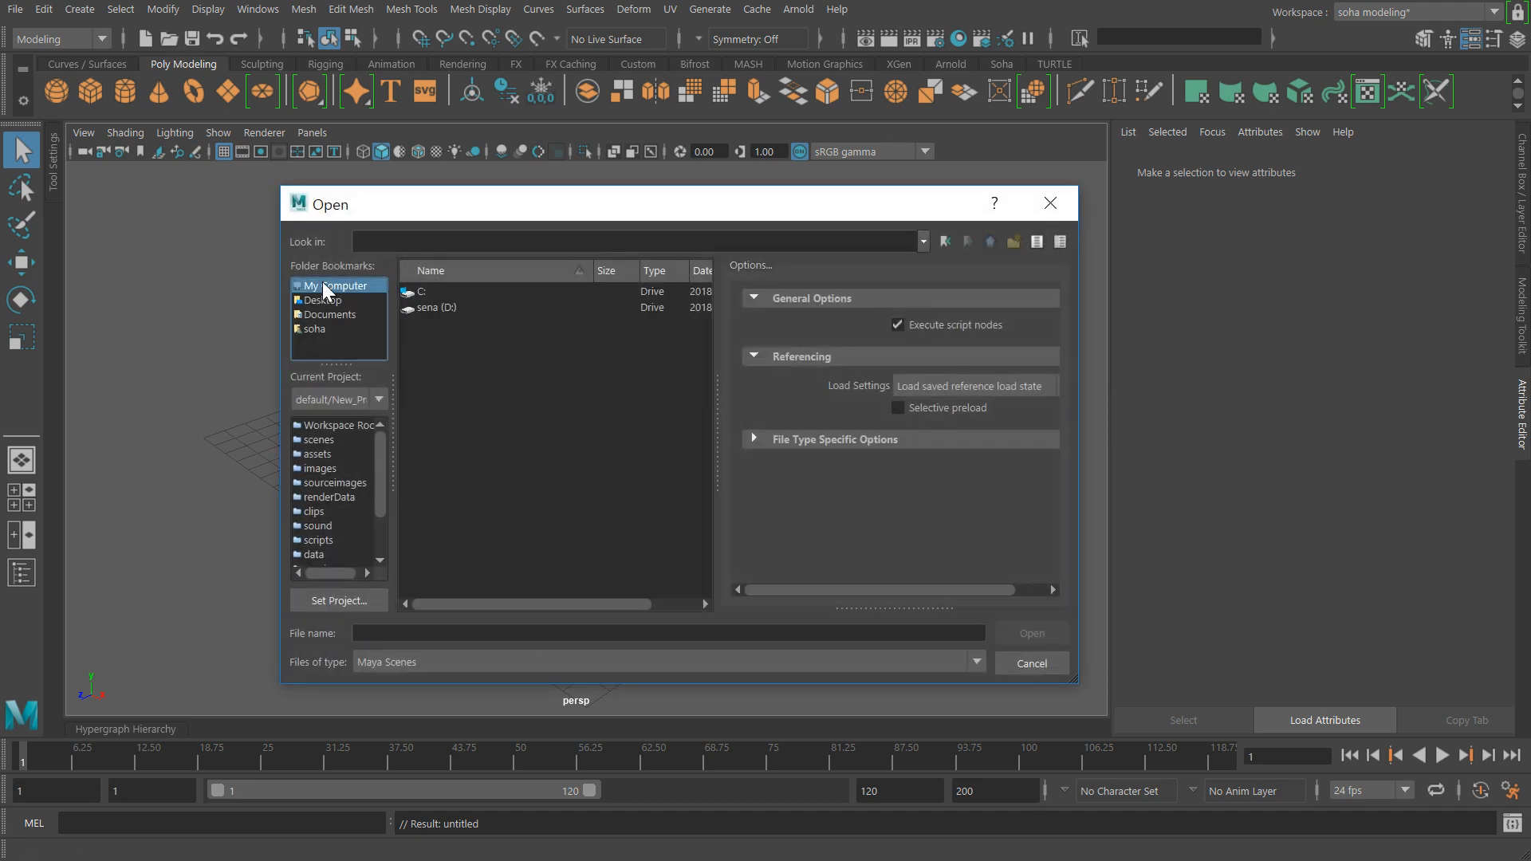
pyautogui.doubleClick(433, 306)
pyautogui.doubleClick(442, 341)
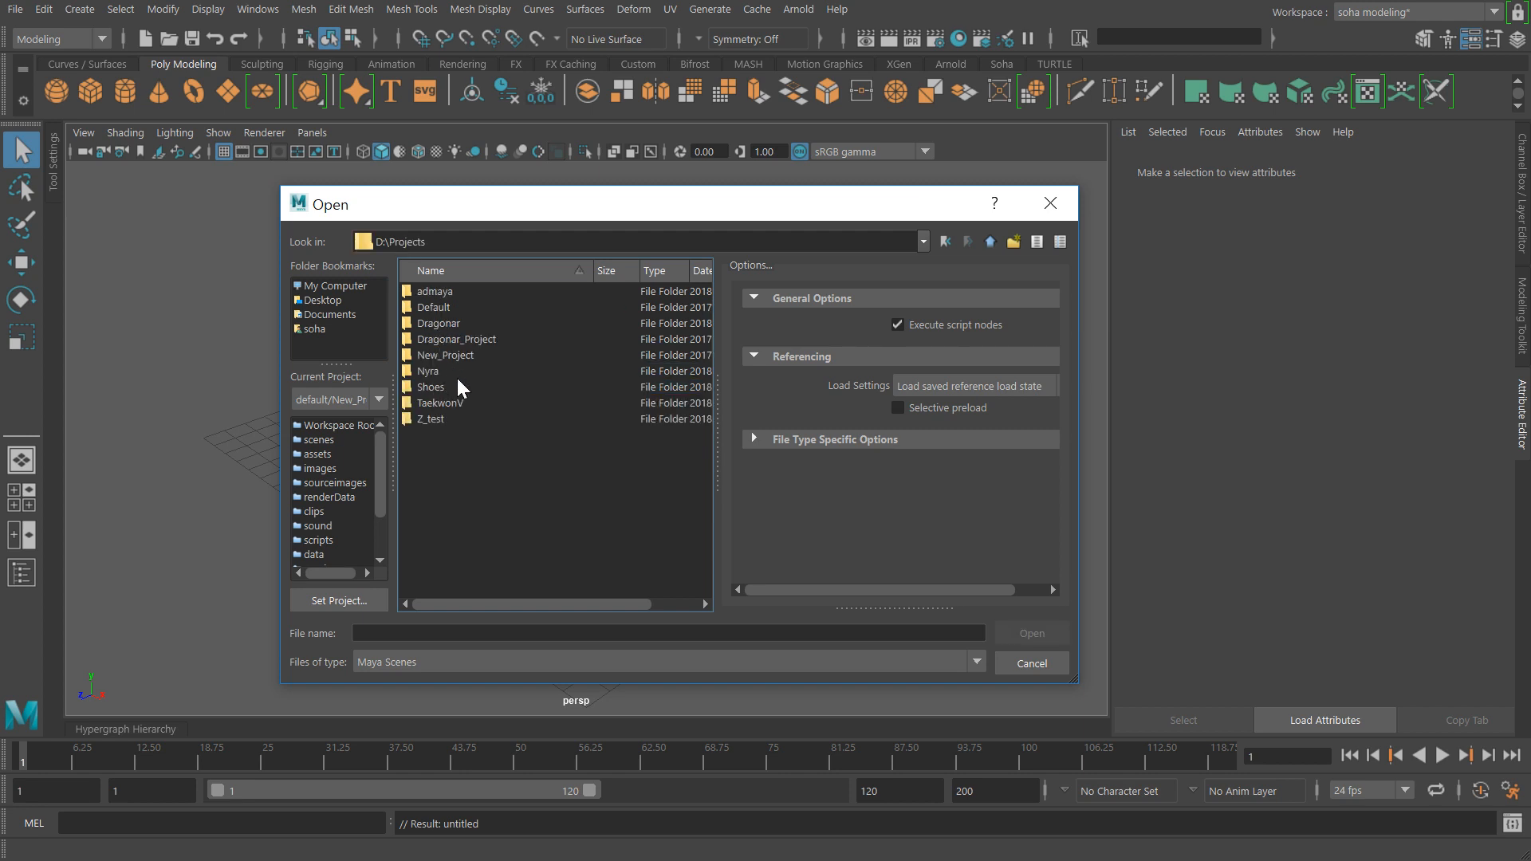
pyautogui.doubleClick(429, 371)
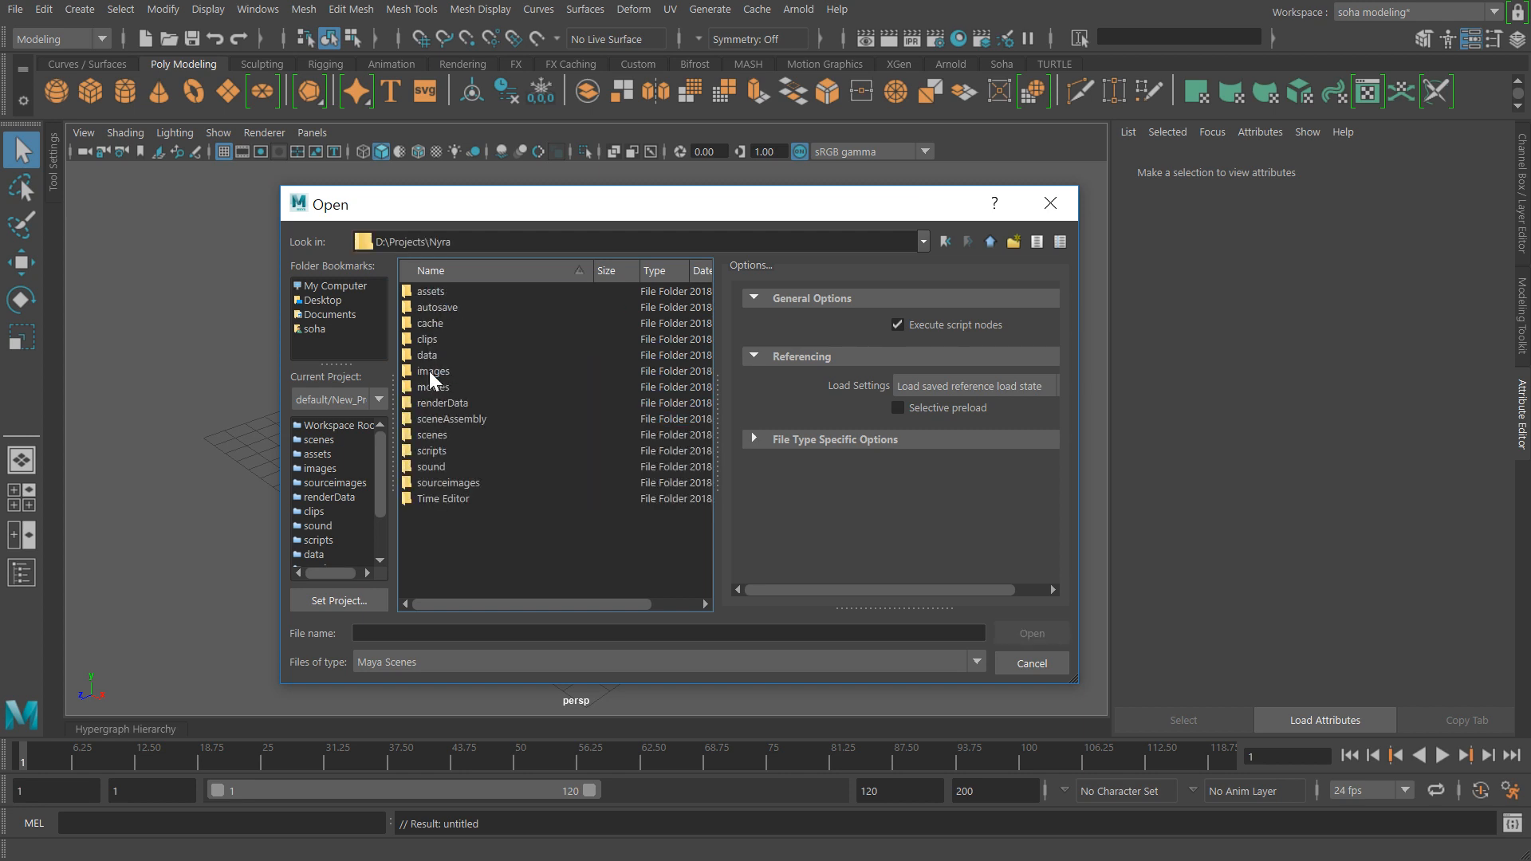
pyautogui.doubleClick(436, 437)
pyautogui.click(481, 371)
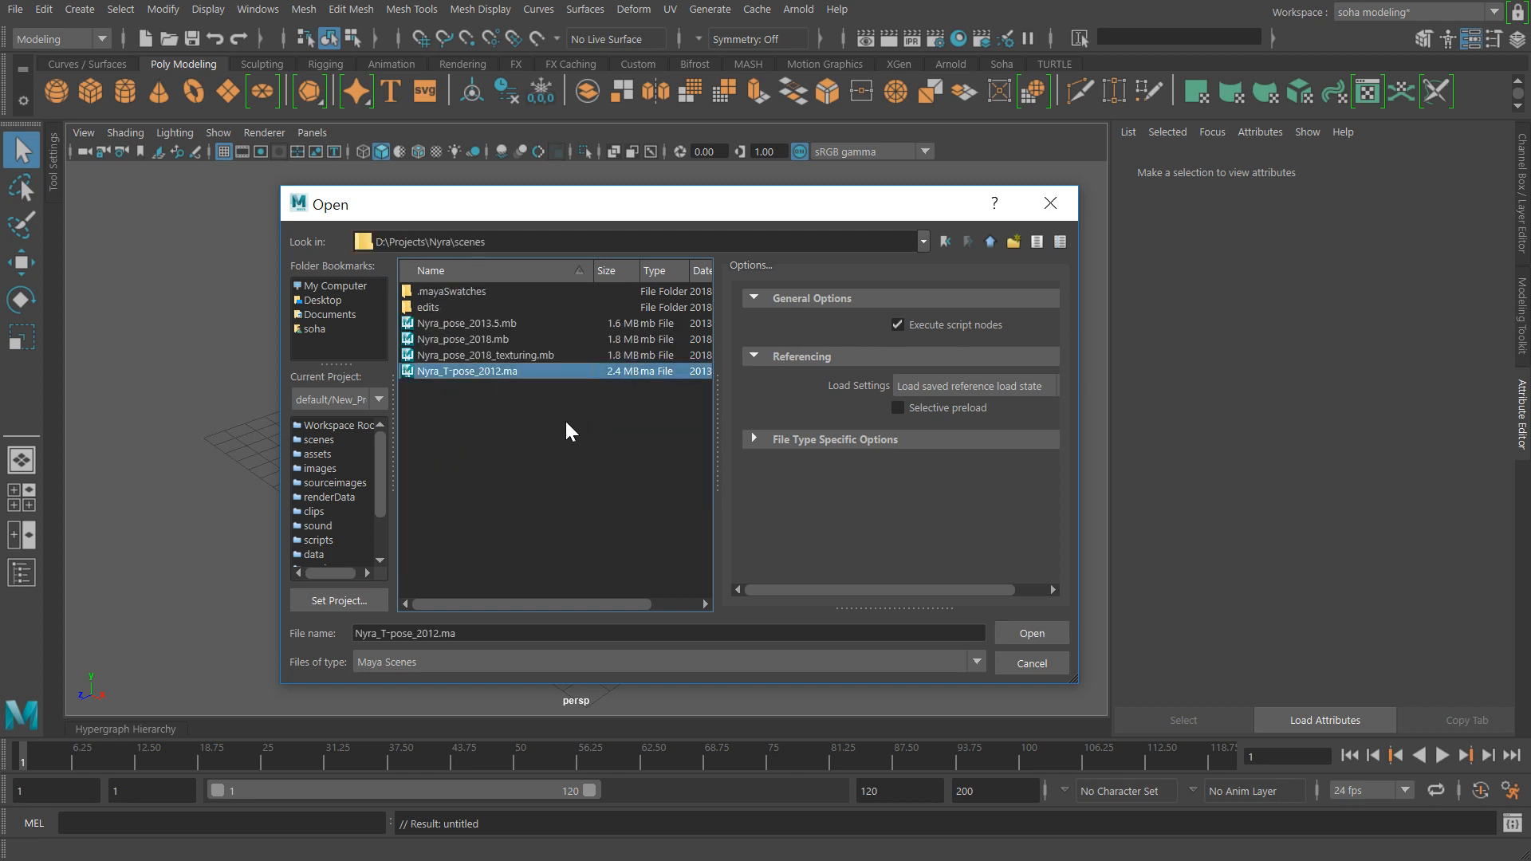
pyautogui.click(1030, 664)
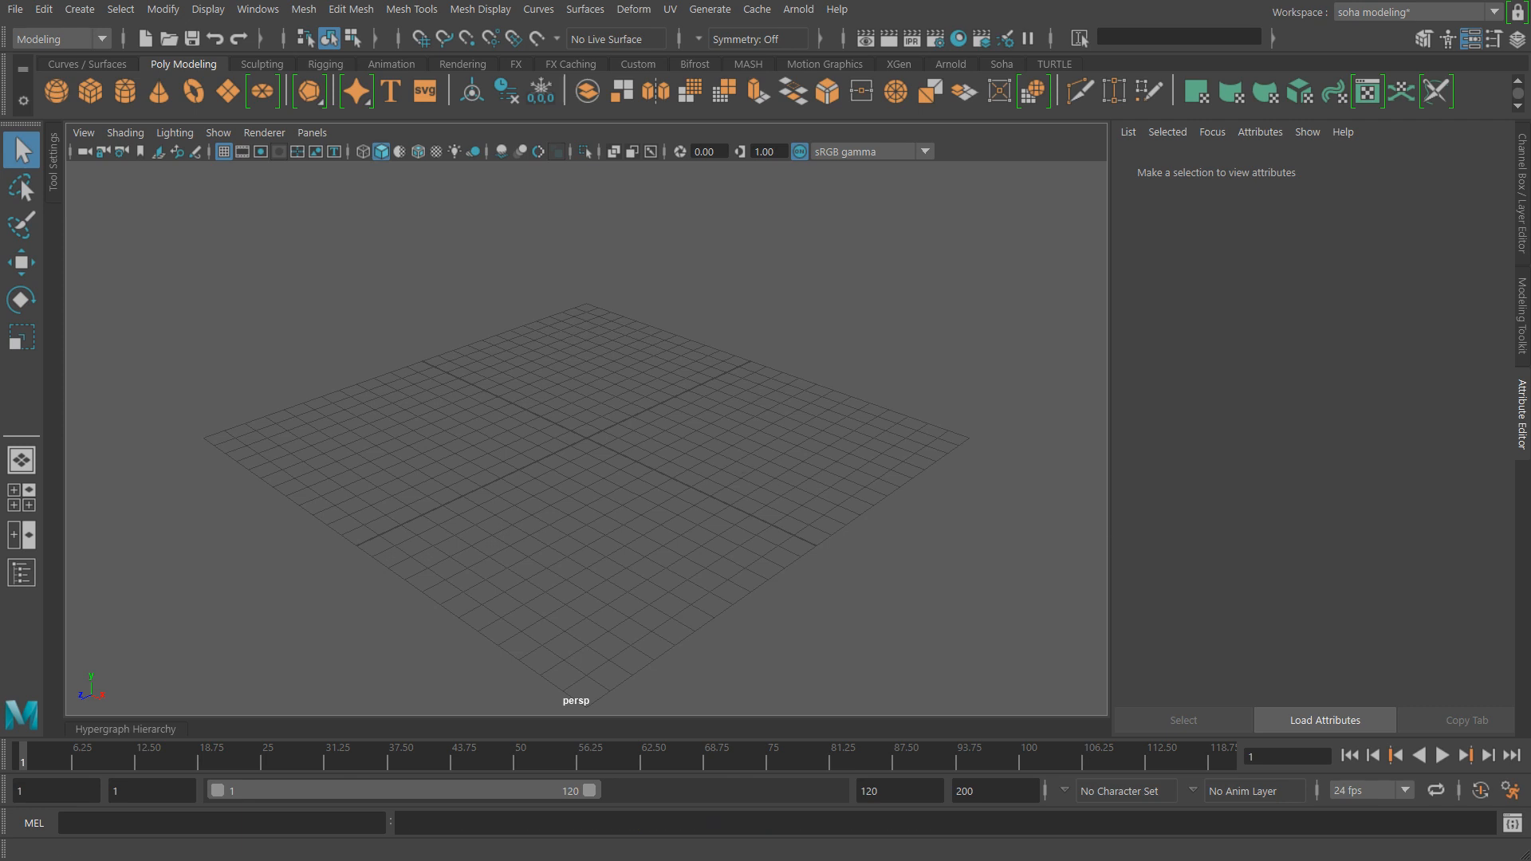
# Start a new project in the Project Window and set its location to the Projects folder on drive D:.
pyautogui.click(16, 10)
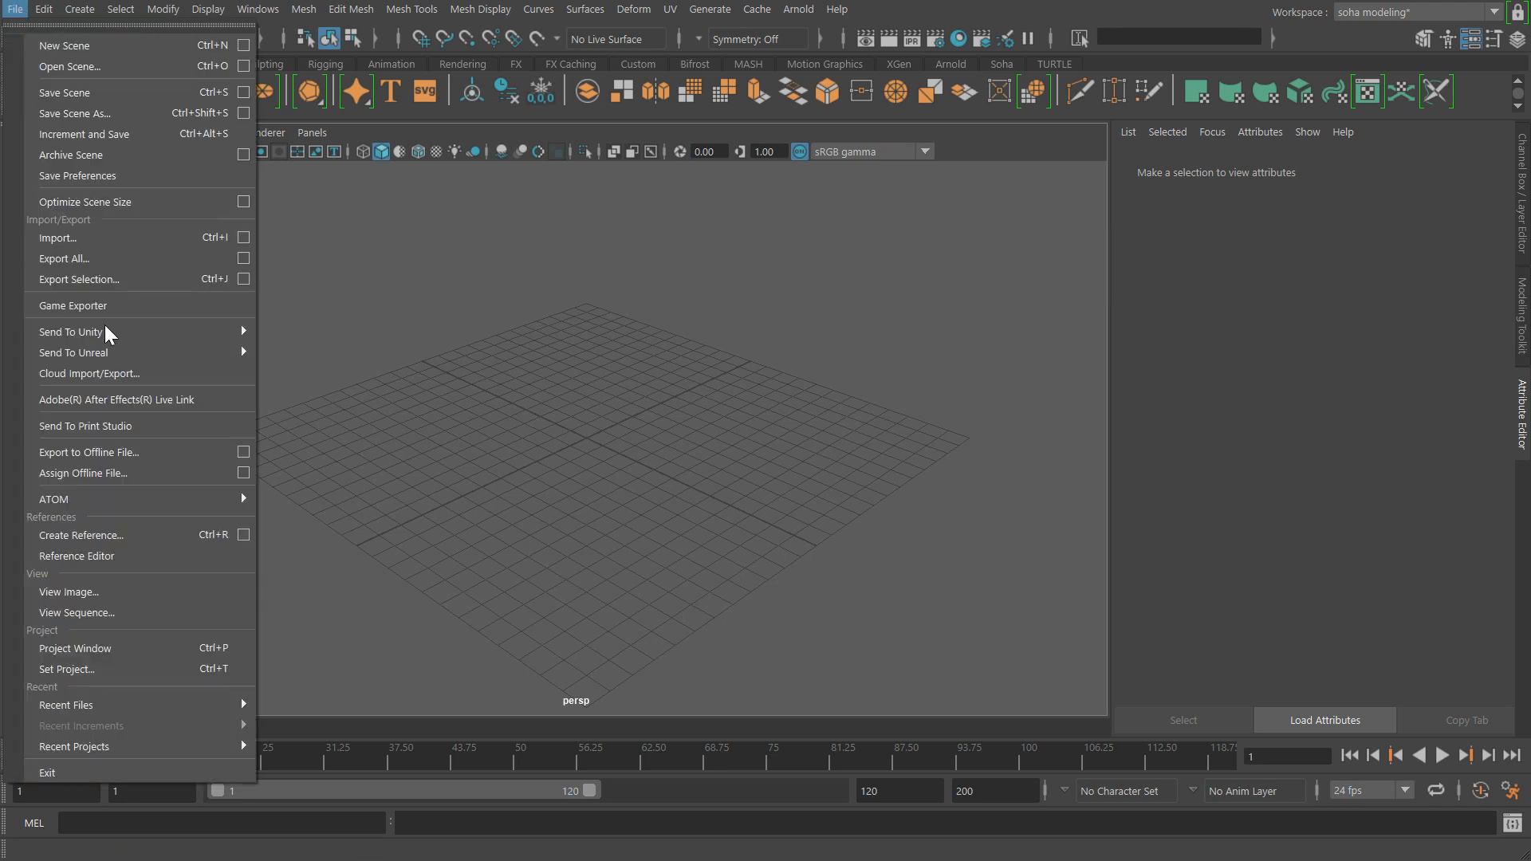
pyautogui.click(124, 648)
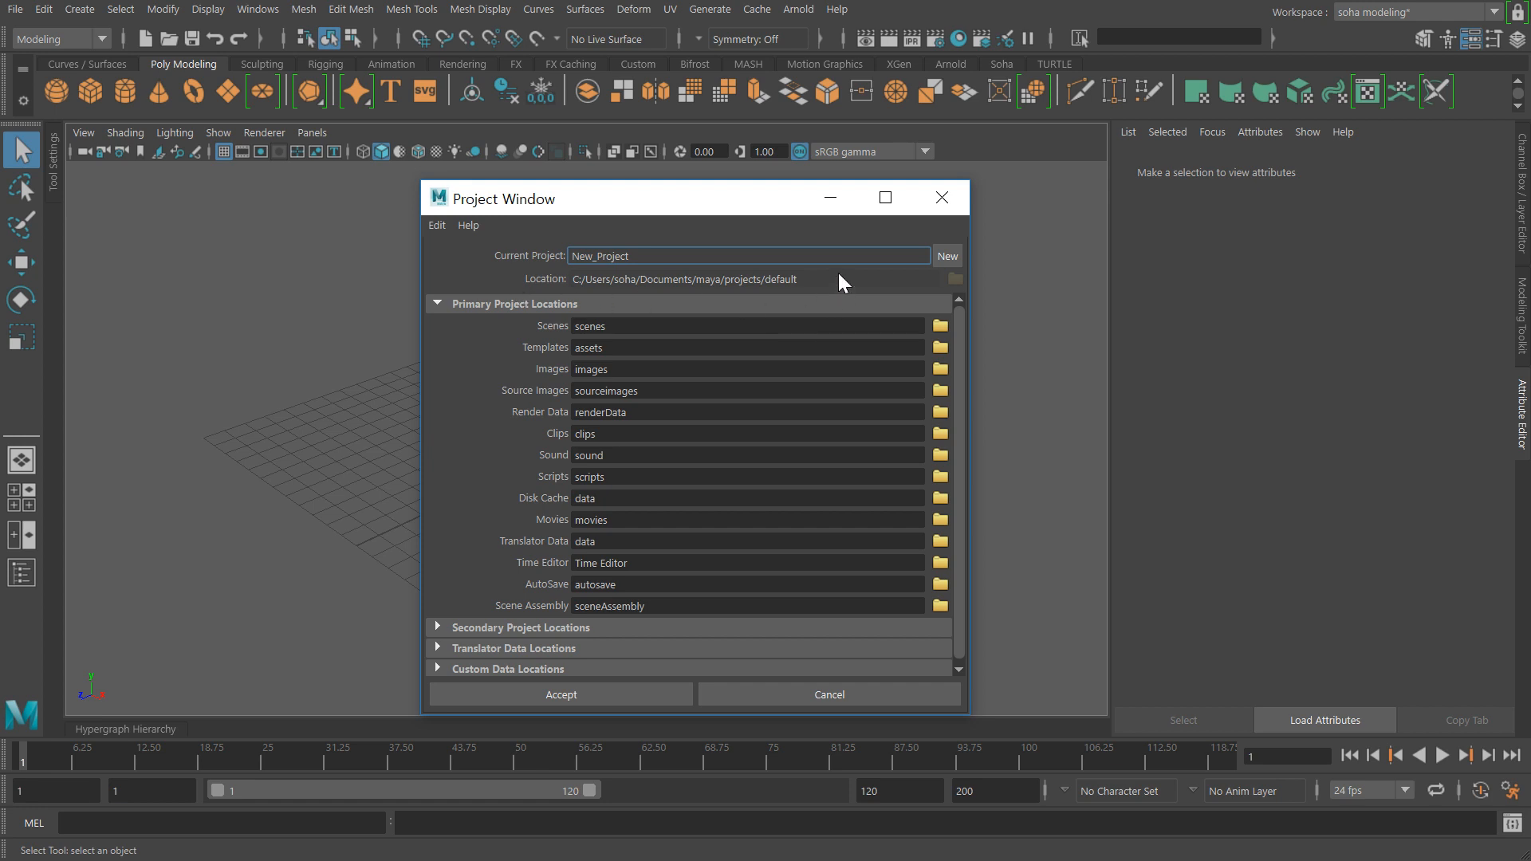
pyautogui.click(948, 258)
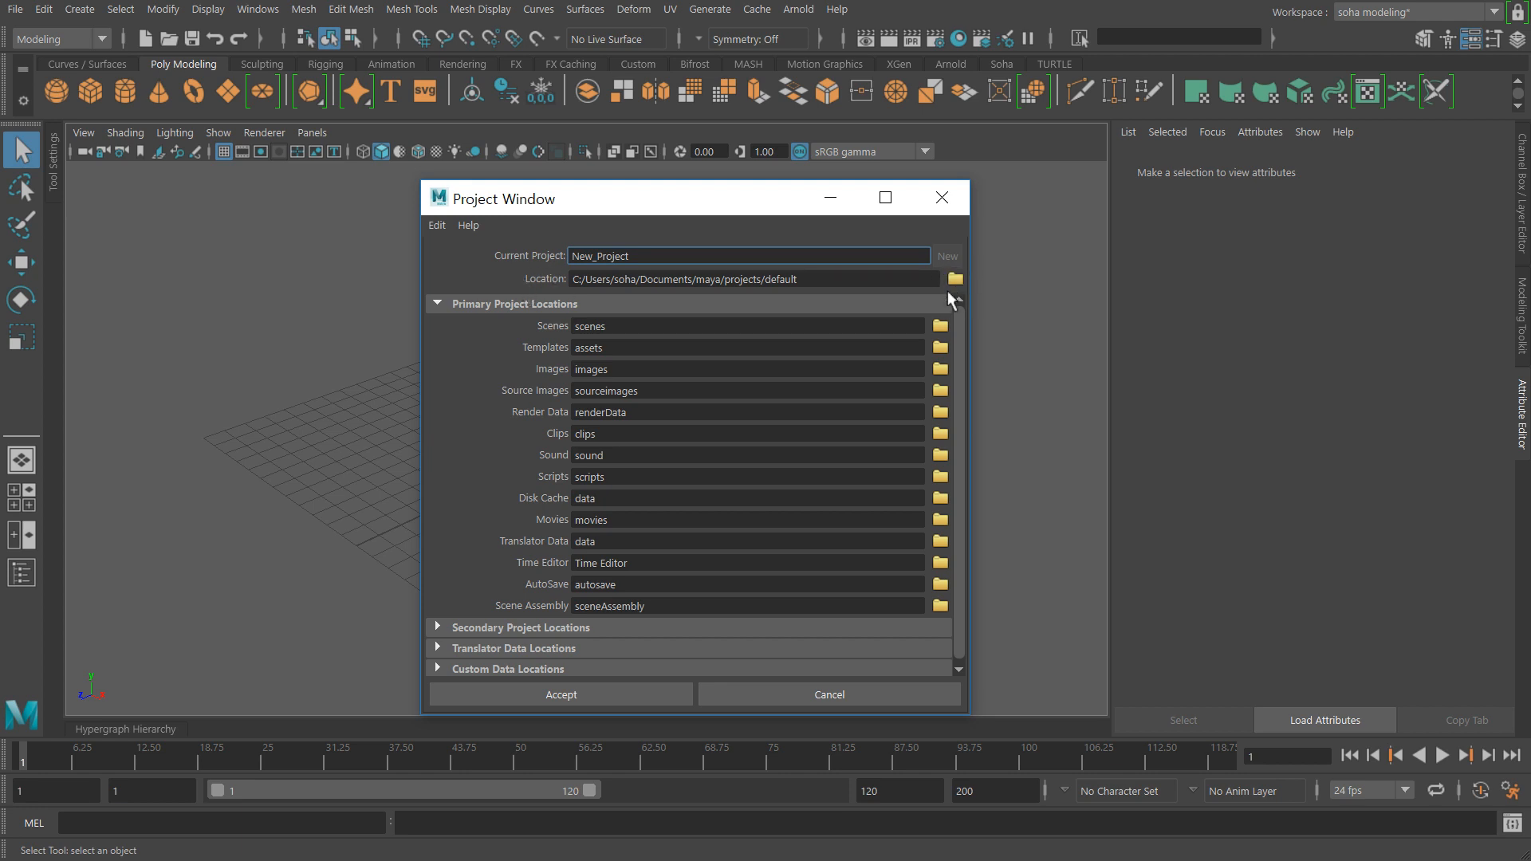
pyautogui.click(955, 280)
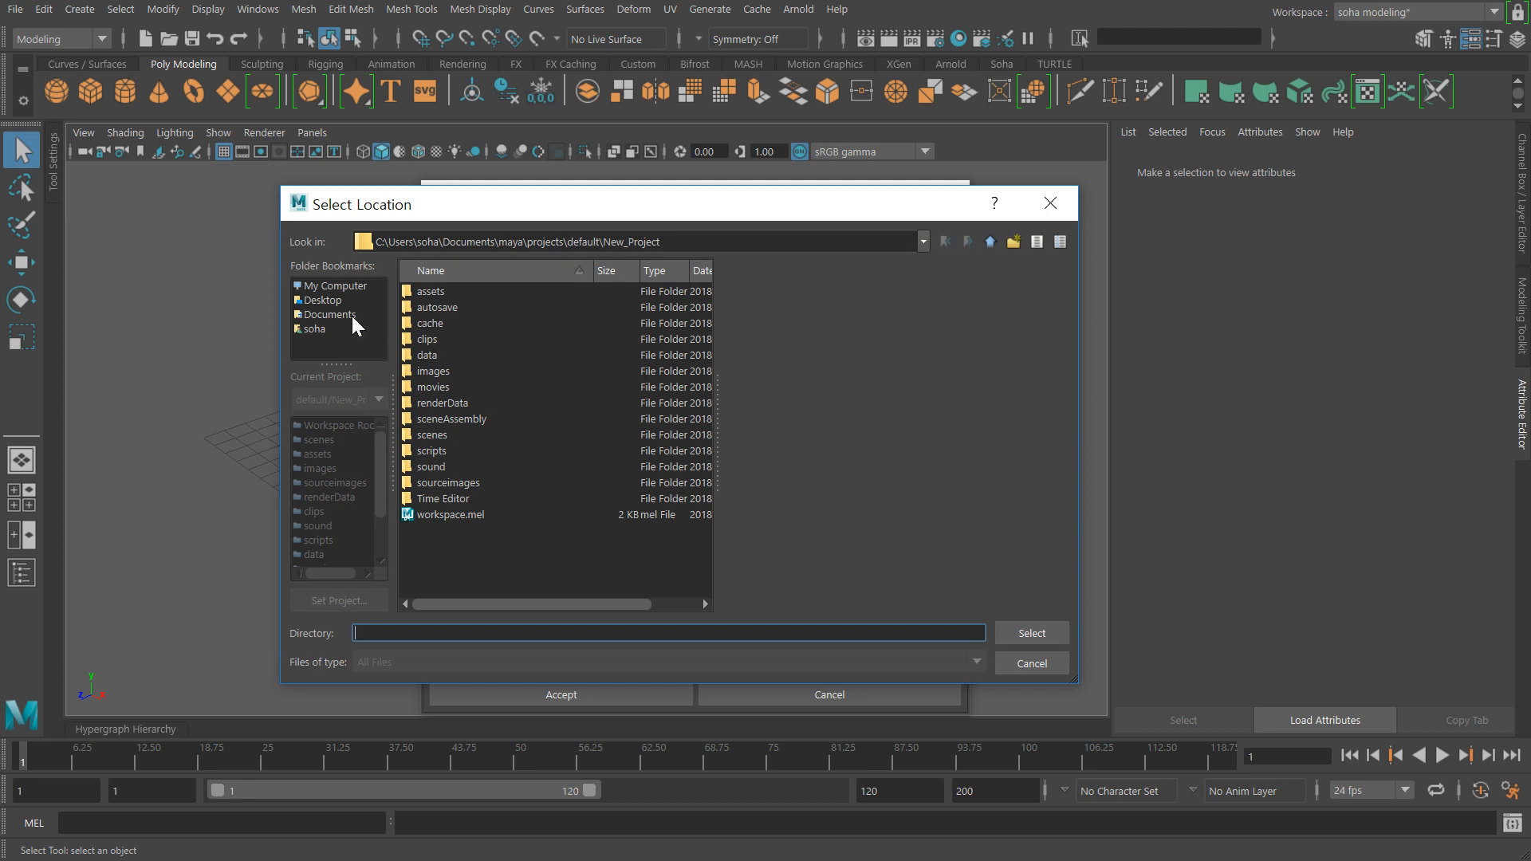
pyautogui.click(337, 284)
pyautogui.doubleClick(431, 307)
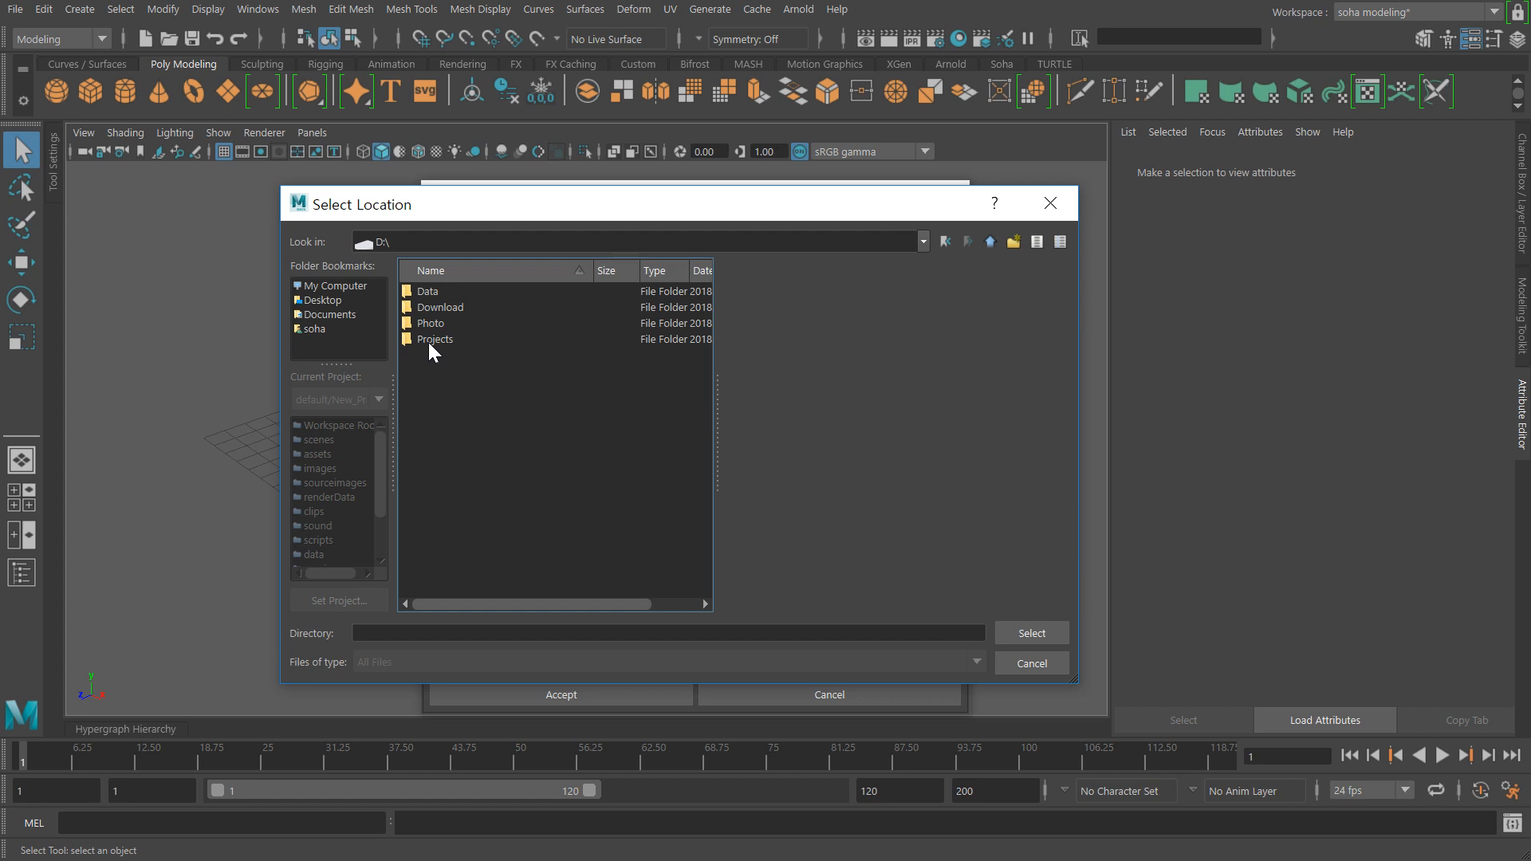
pyautogui.click(428, 340)
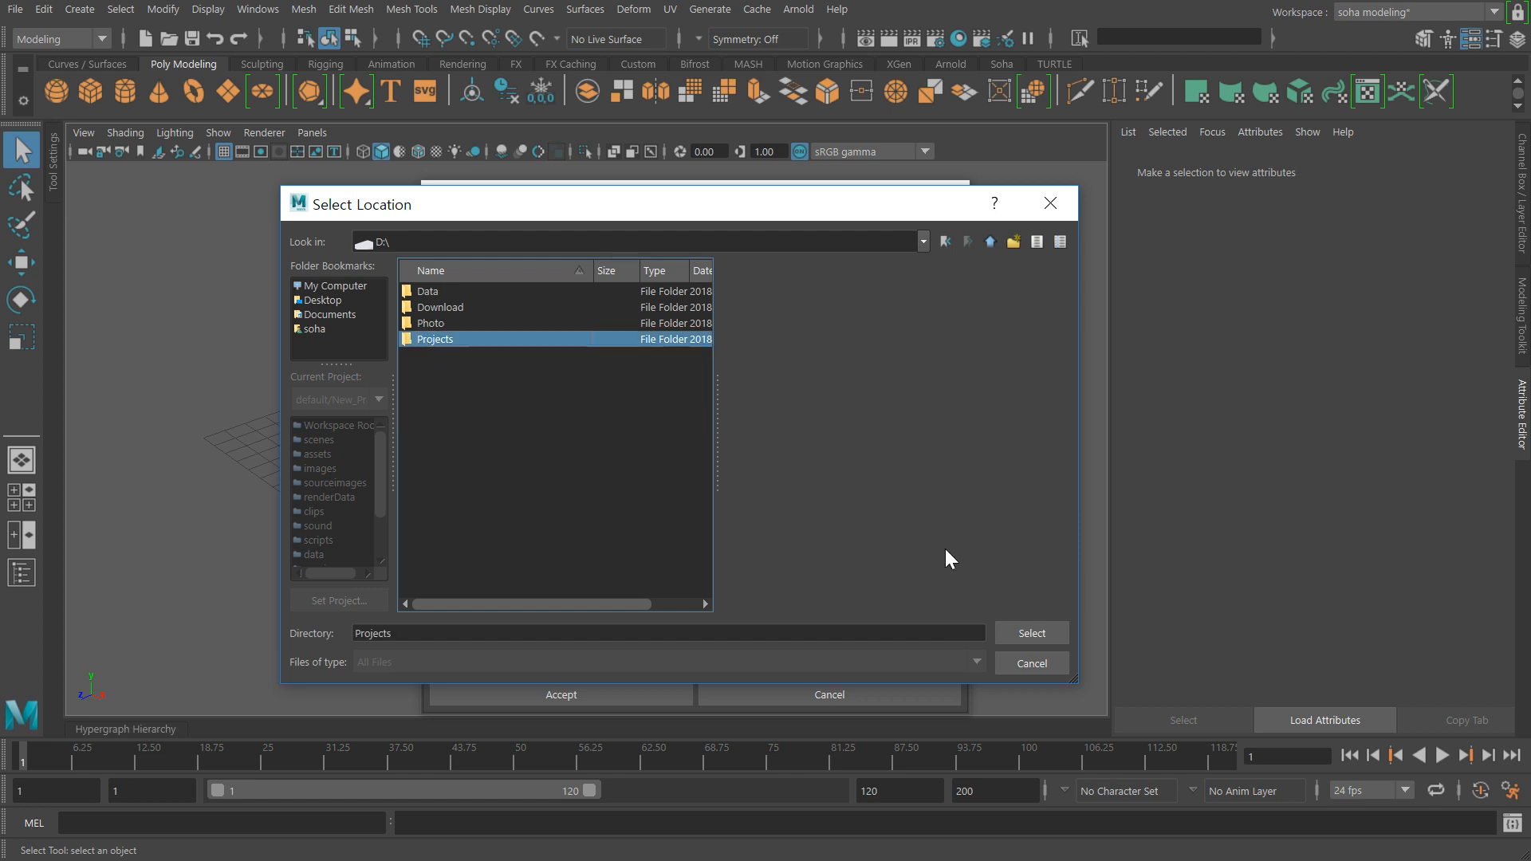
pyautogui.click(1032, 633)
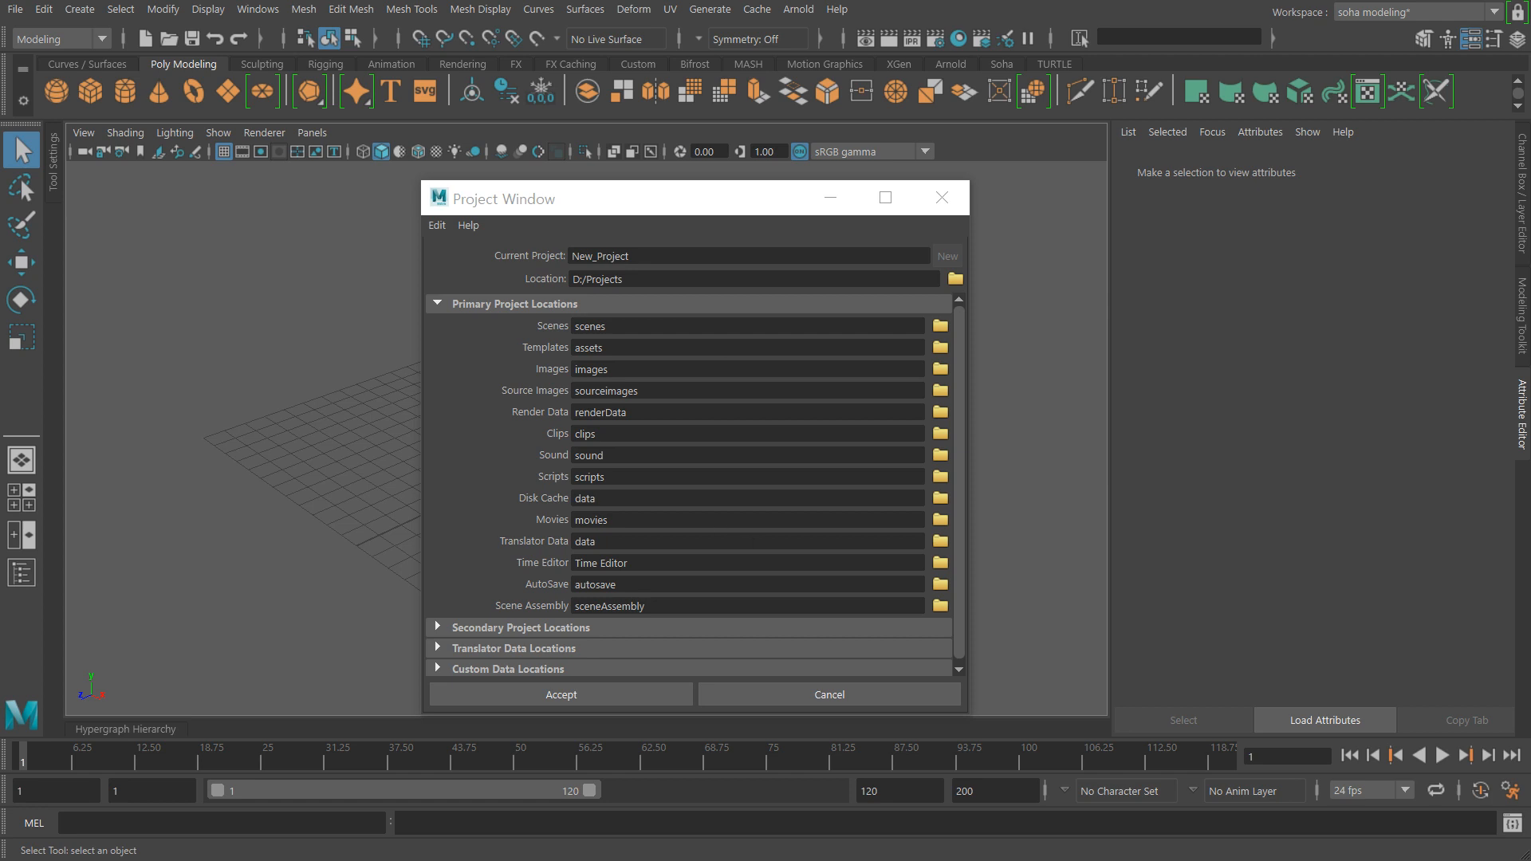
# Name the new project taekwonV and accept the project settings with the default folder names.
pyautogui.moveTo(632, 257); pyautogui.dragTo(566, 284)
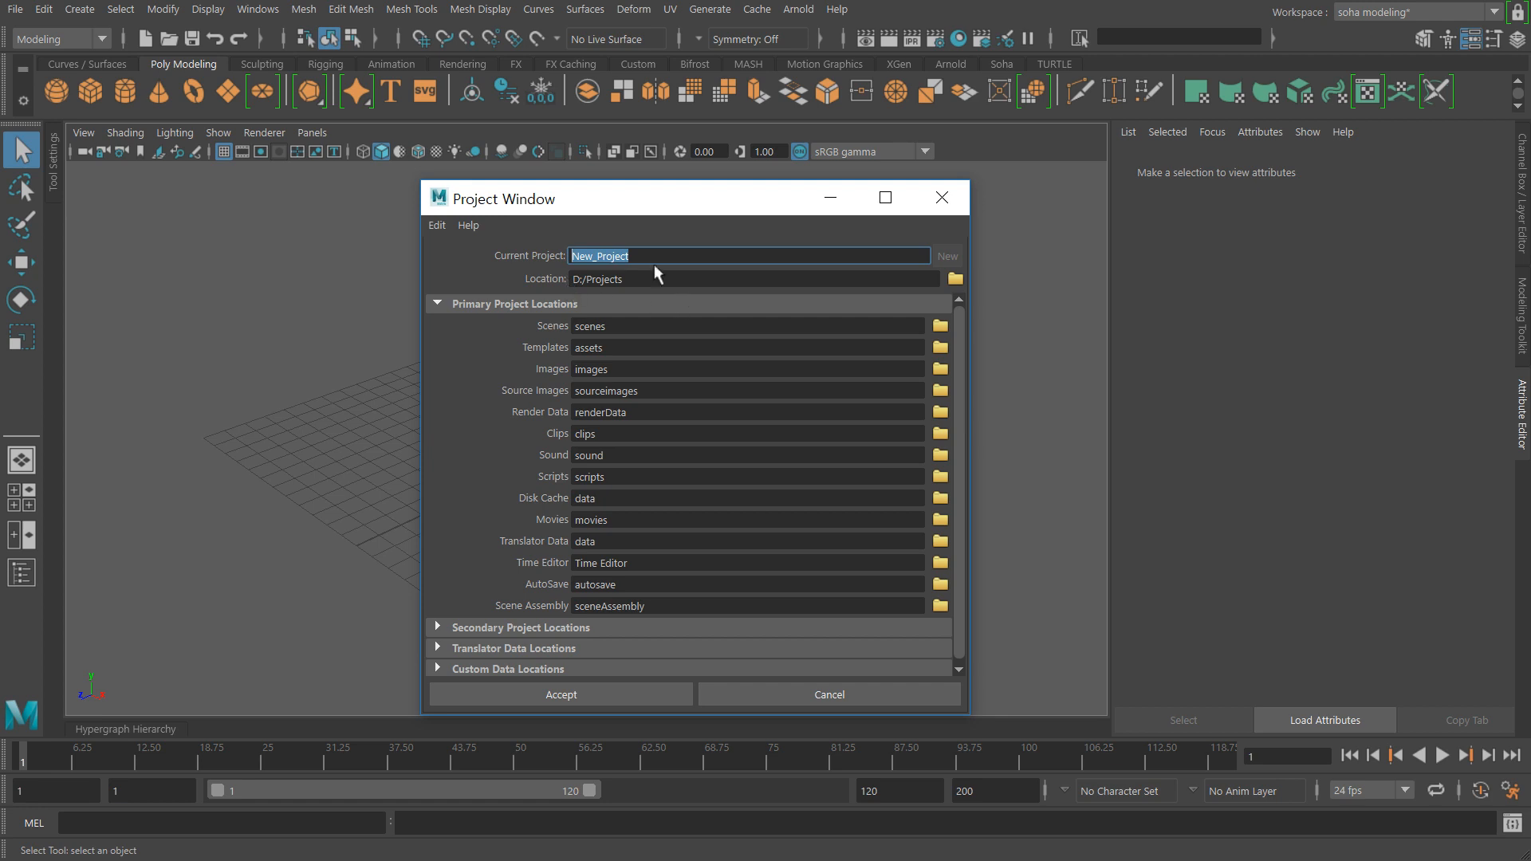
pyautogui.press('Right')
pyautogui.hotkey('ctrl', 'a')
pyautogui.write('taekwonV')
pyautogui.click(584, 699)
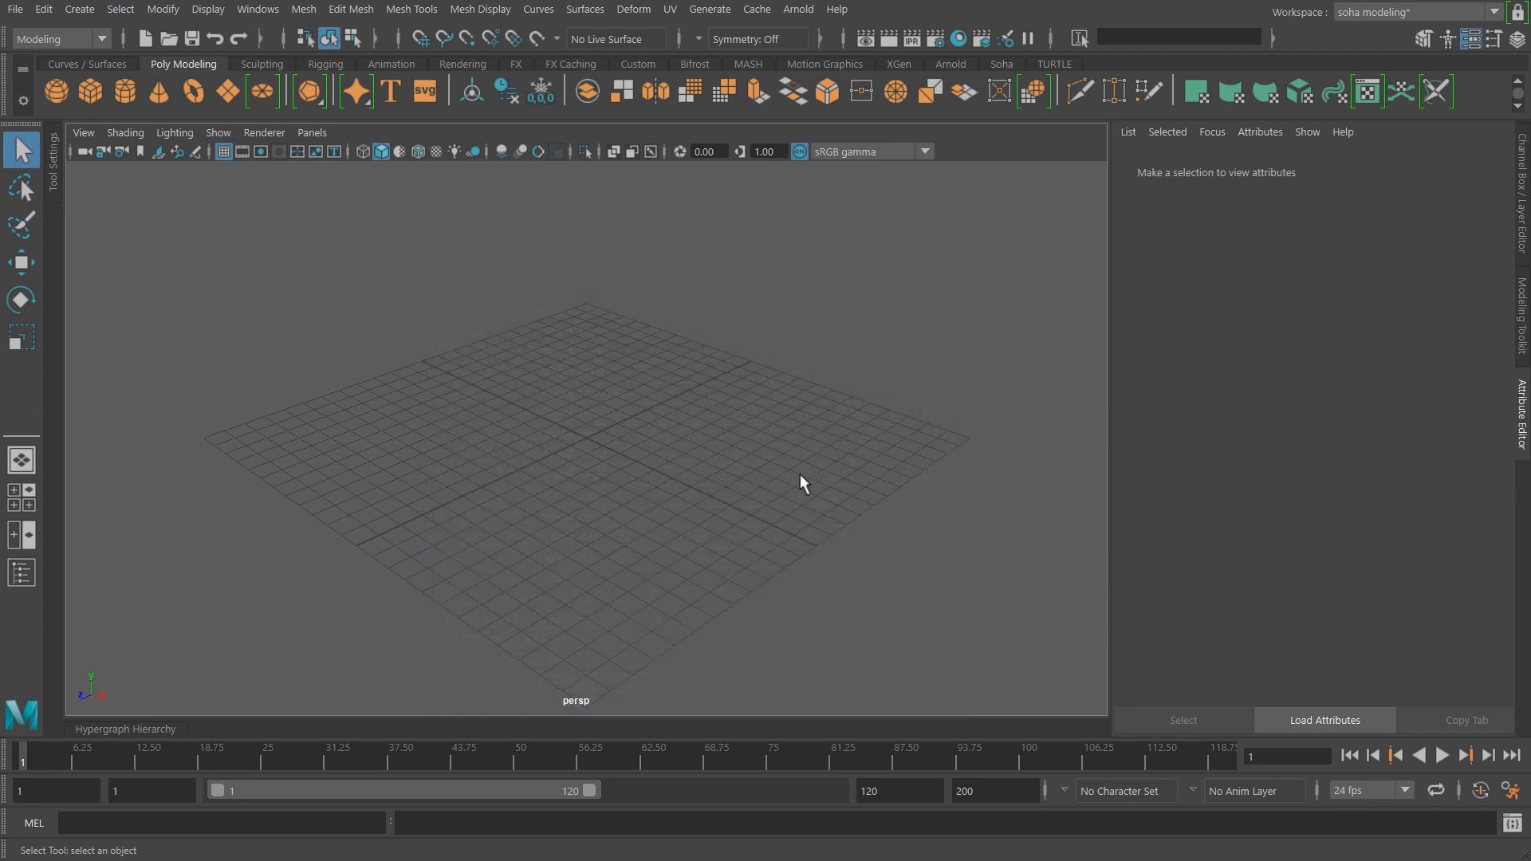
# Check which folder the scene-opening dialog starts in for the new project, and close it without opening a scene.
pyautogui.click(167, 37)
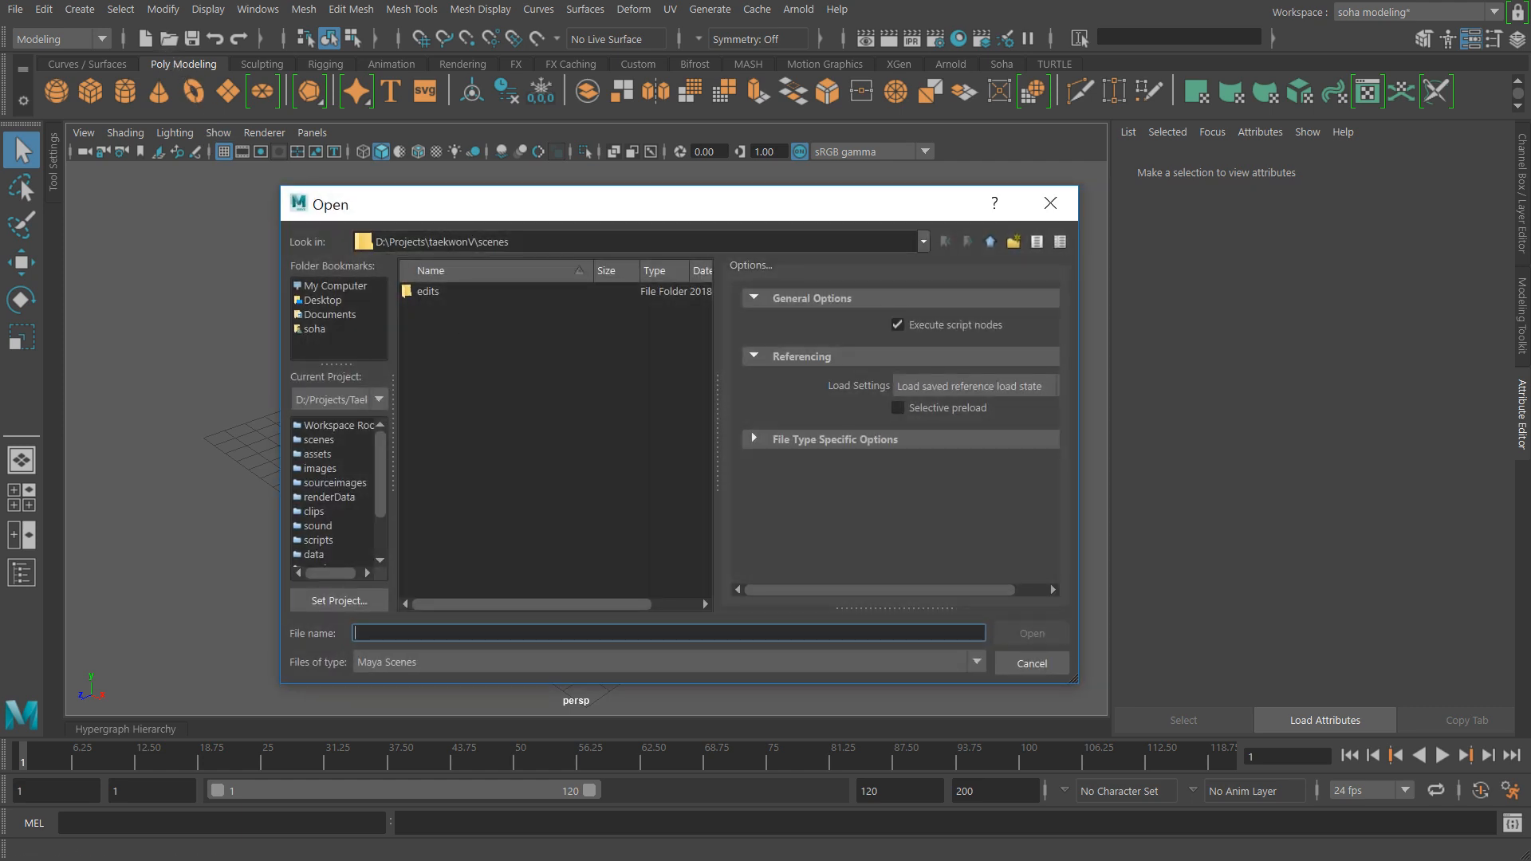
pyautogui.doubleClick(493, 242)
pyautogui.click(561, 421)
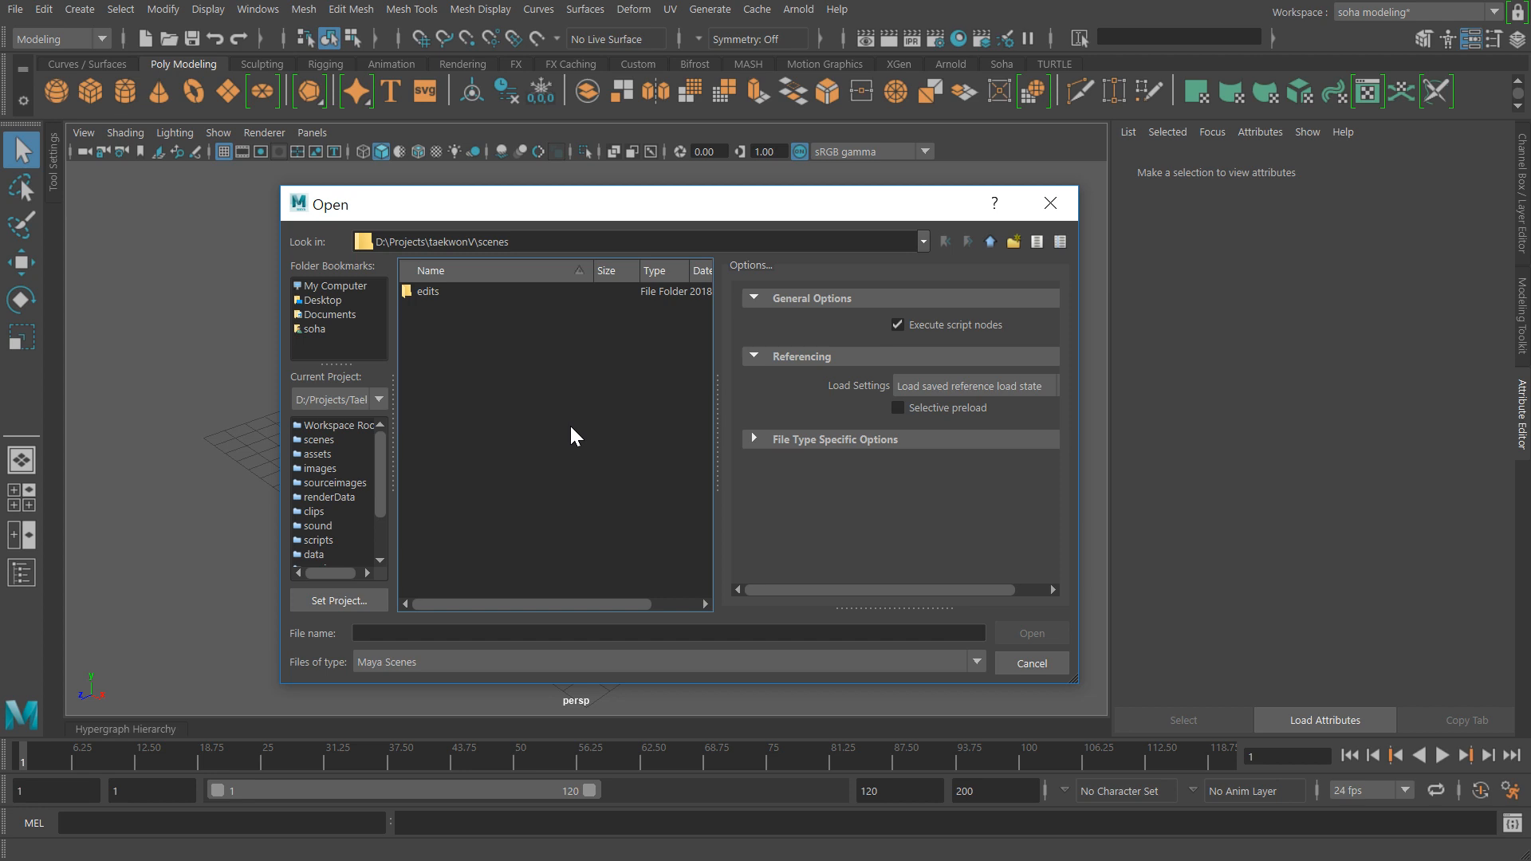
pyautogui.click(1035, 662)
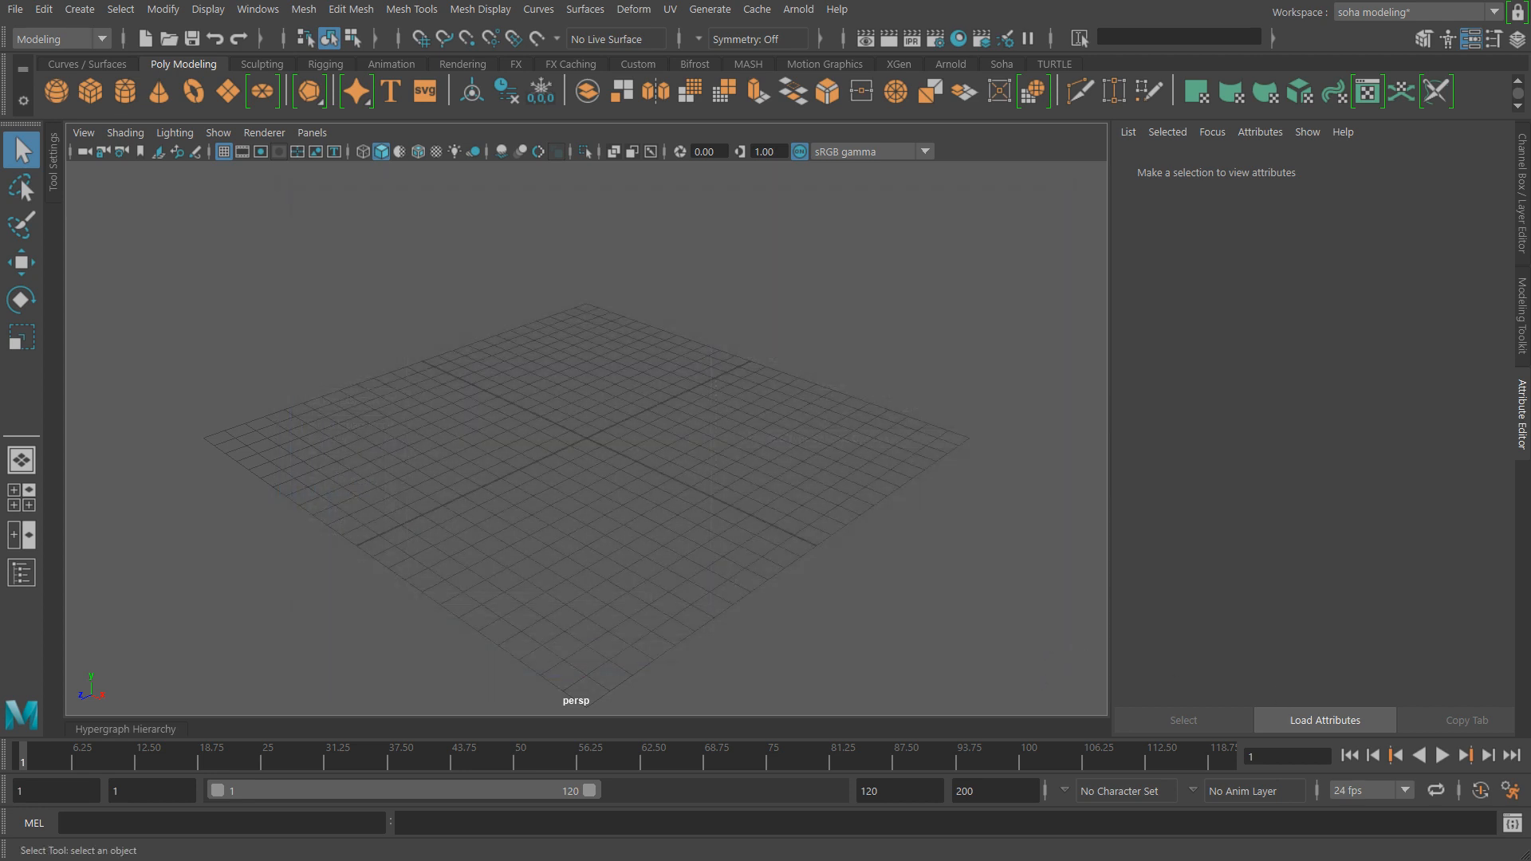
# Switch to File Explorer and open the taekwonV project folder under D:\Projects.
pyautogui.press('super+e')
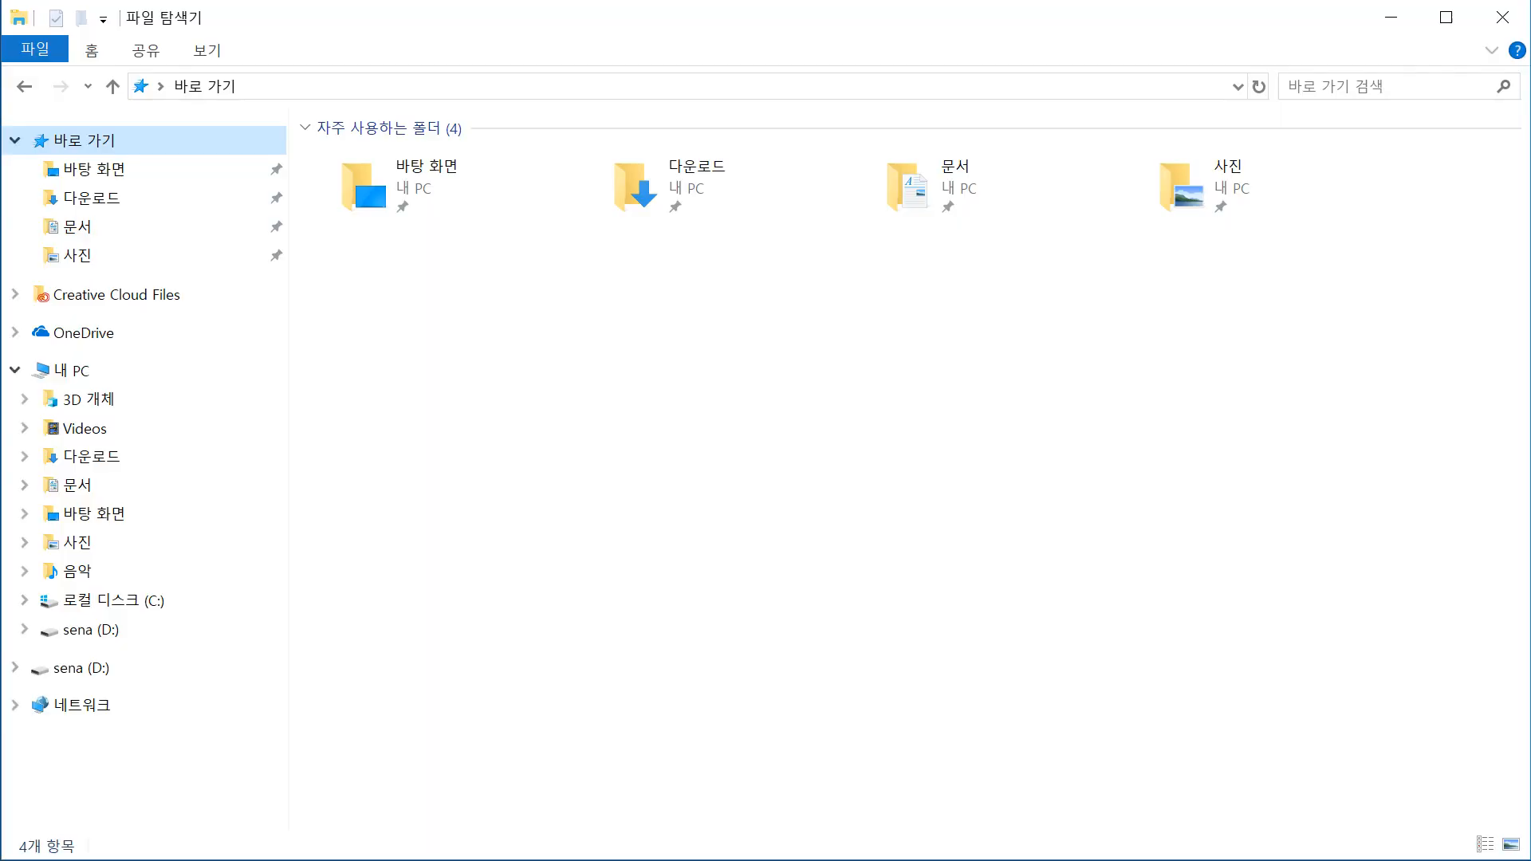
pyautogui.click(86, 632)
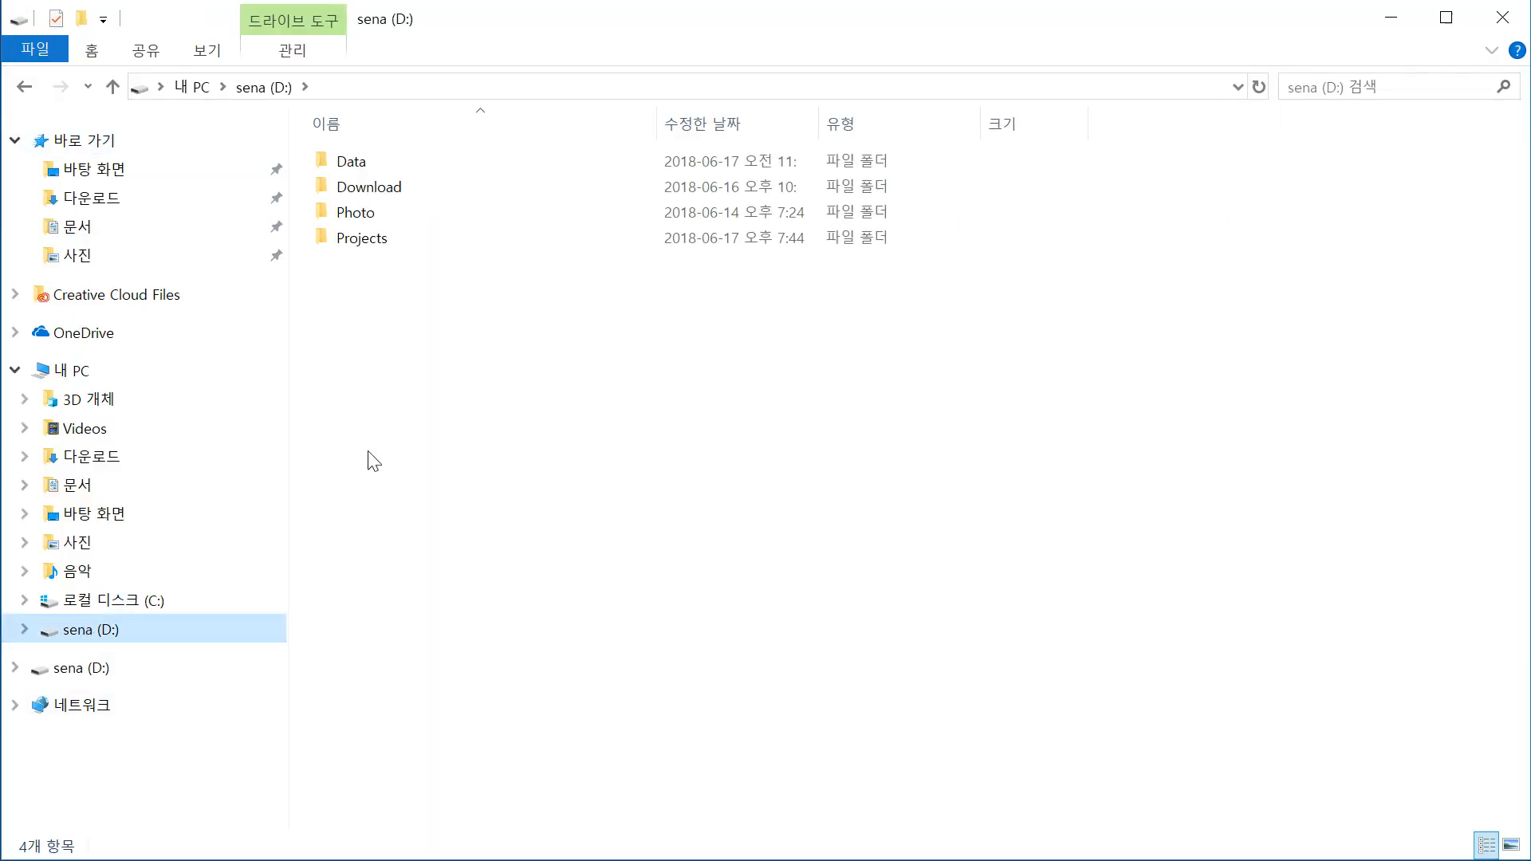
pyautogui.doubleClick(360, 242)
pyautogui.click(372, 343)
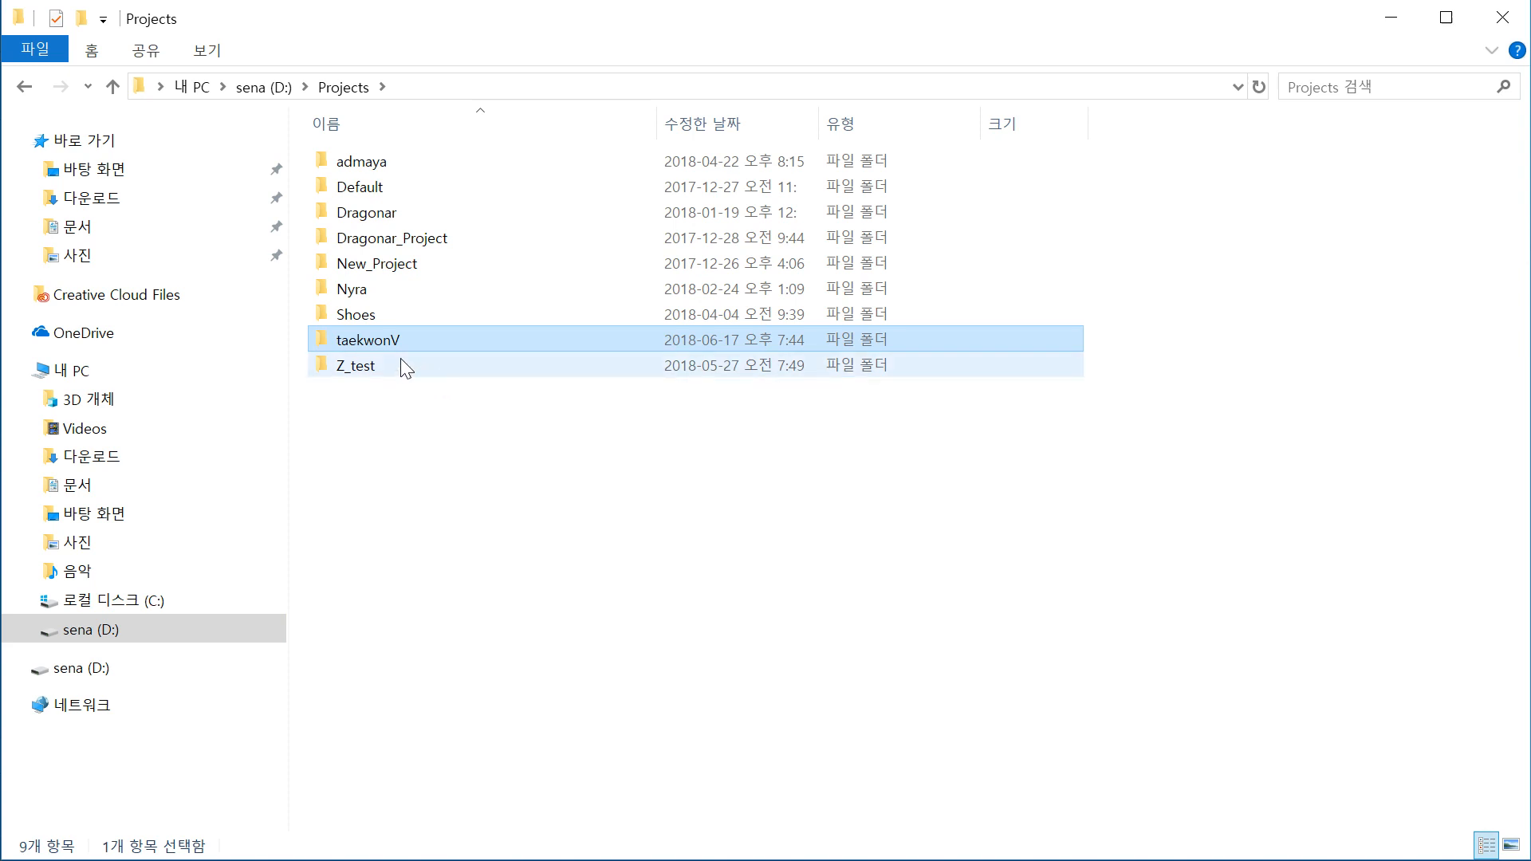
pyautogui.doubleClick(375, 343)
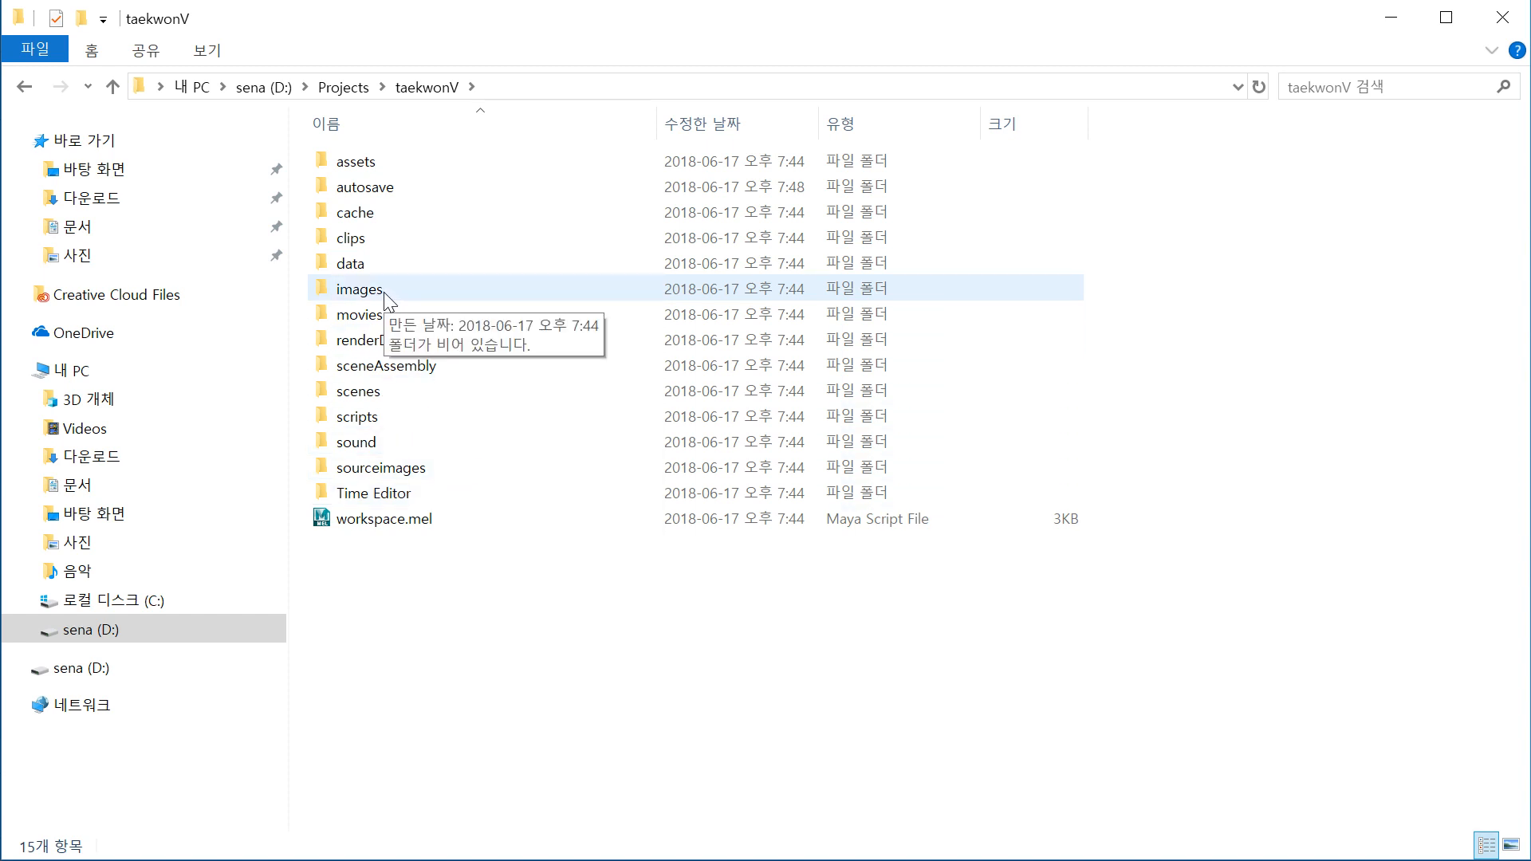
# Examine the images, scenes and sourceimages subfolders of the taekwonV project.
pyautogui.doubleClick(361, 291)
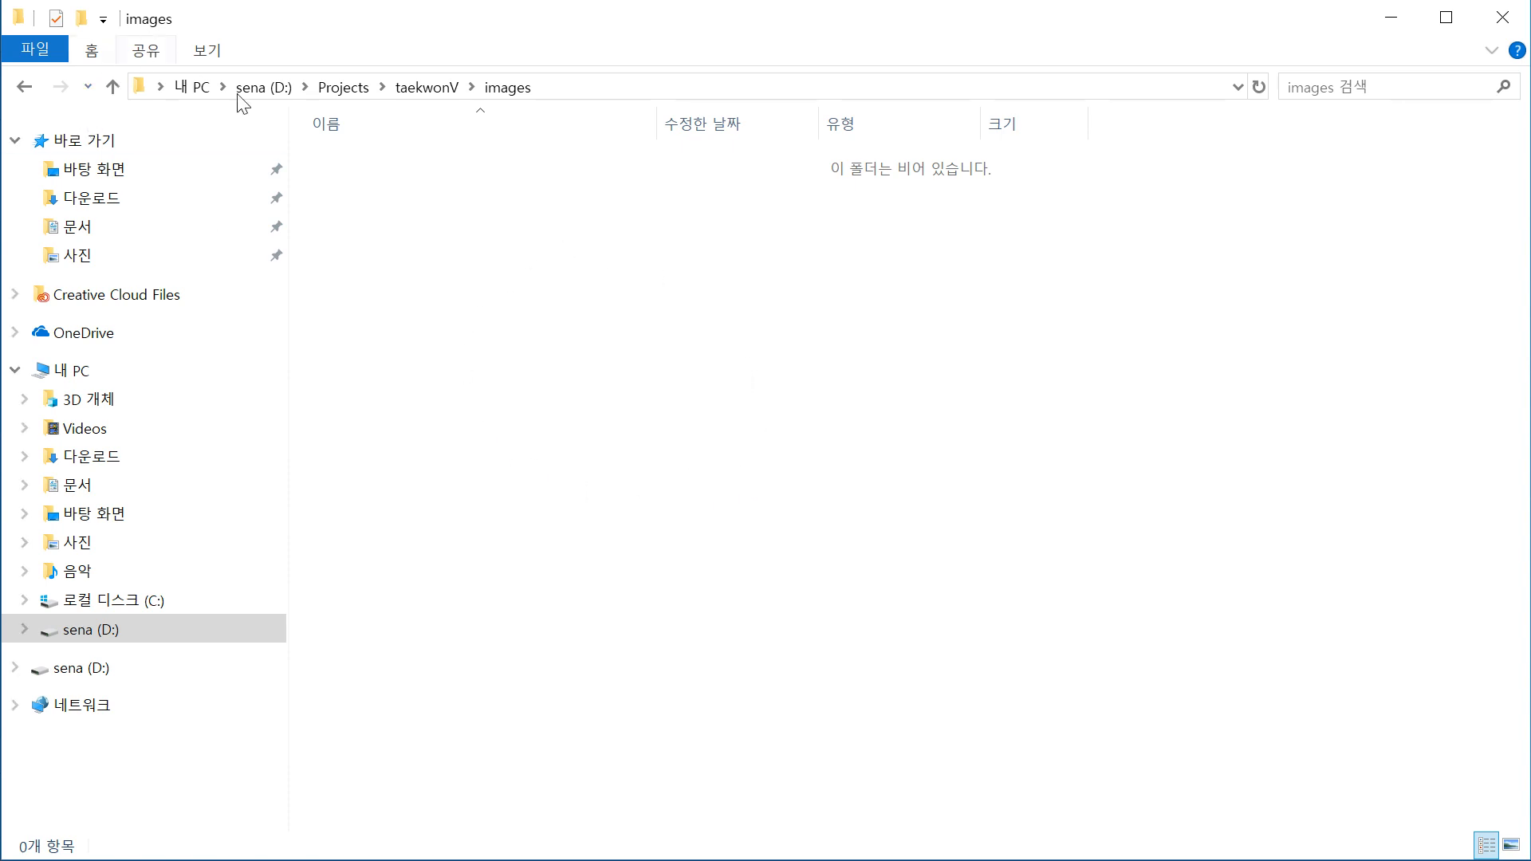
pyautogui.click(417, 87)
pyautogui.doubleClick(441, 391)
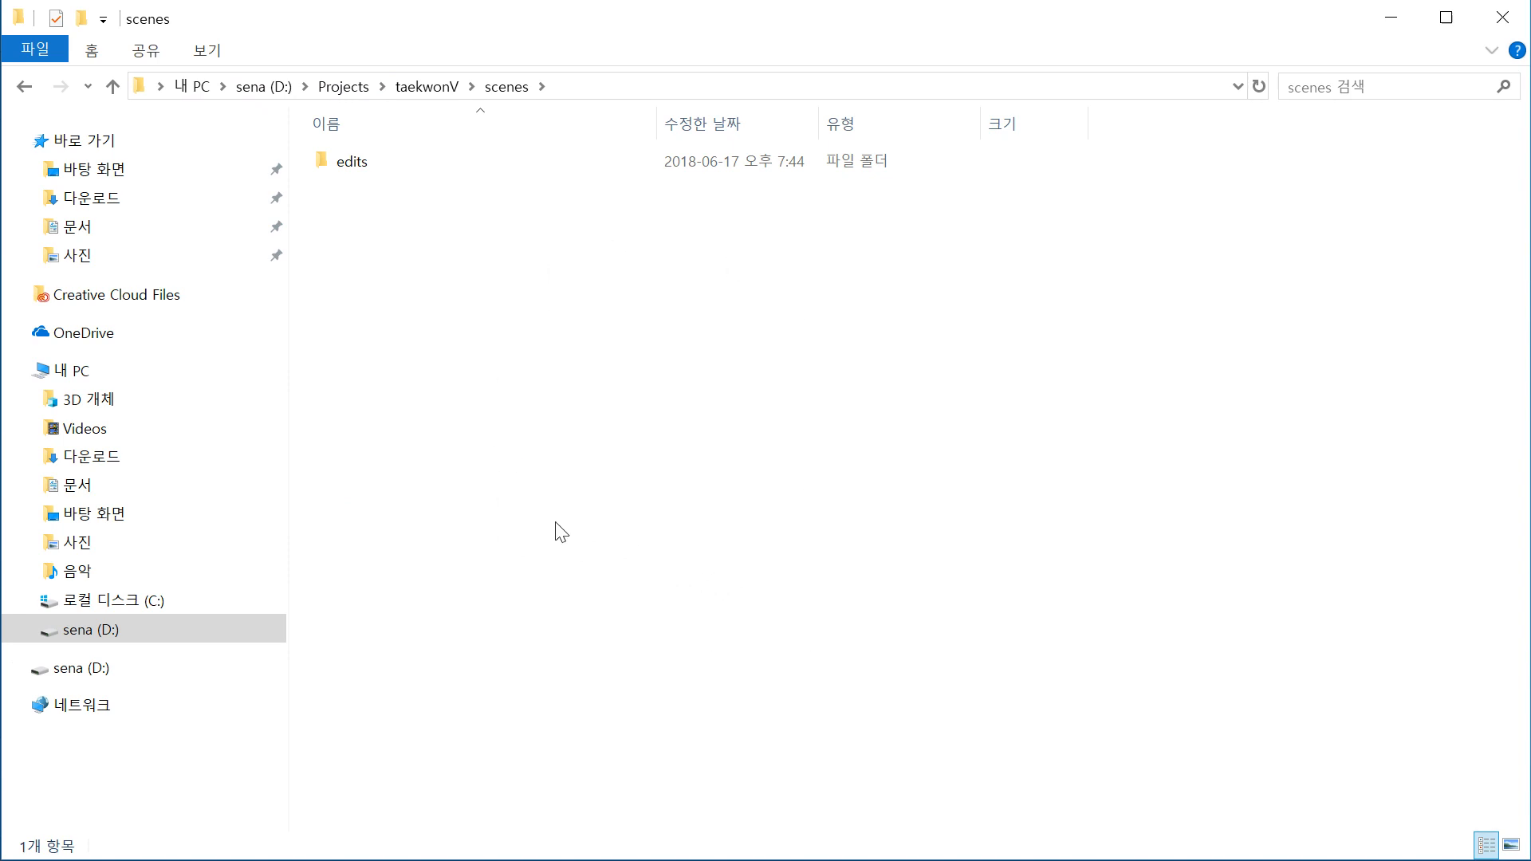
pyautogui.click(428, 88)
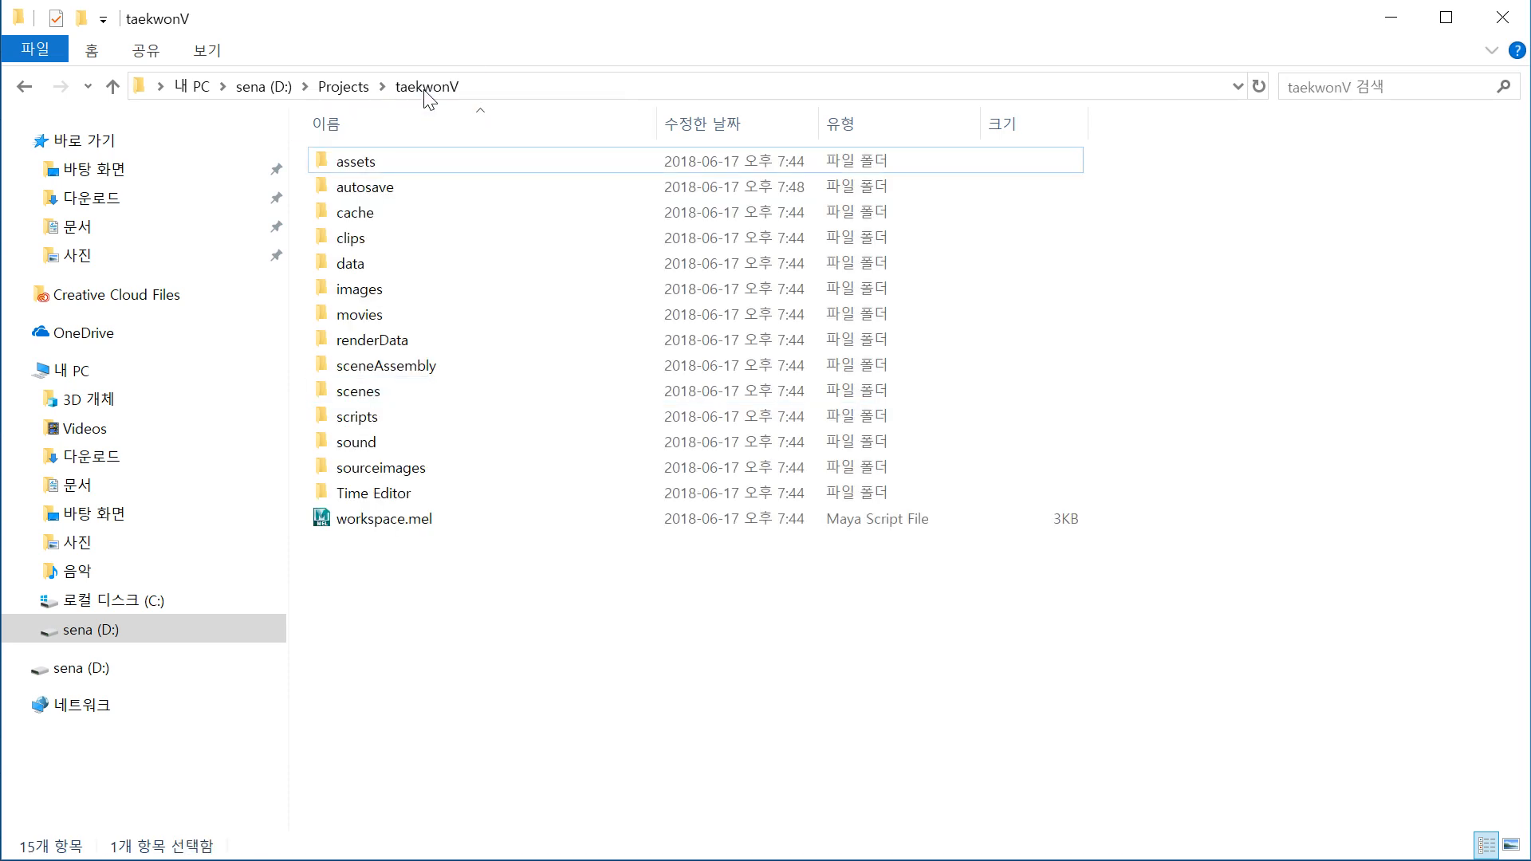
pyautogui.doubleClick(405, 470)
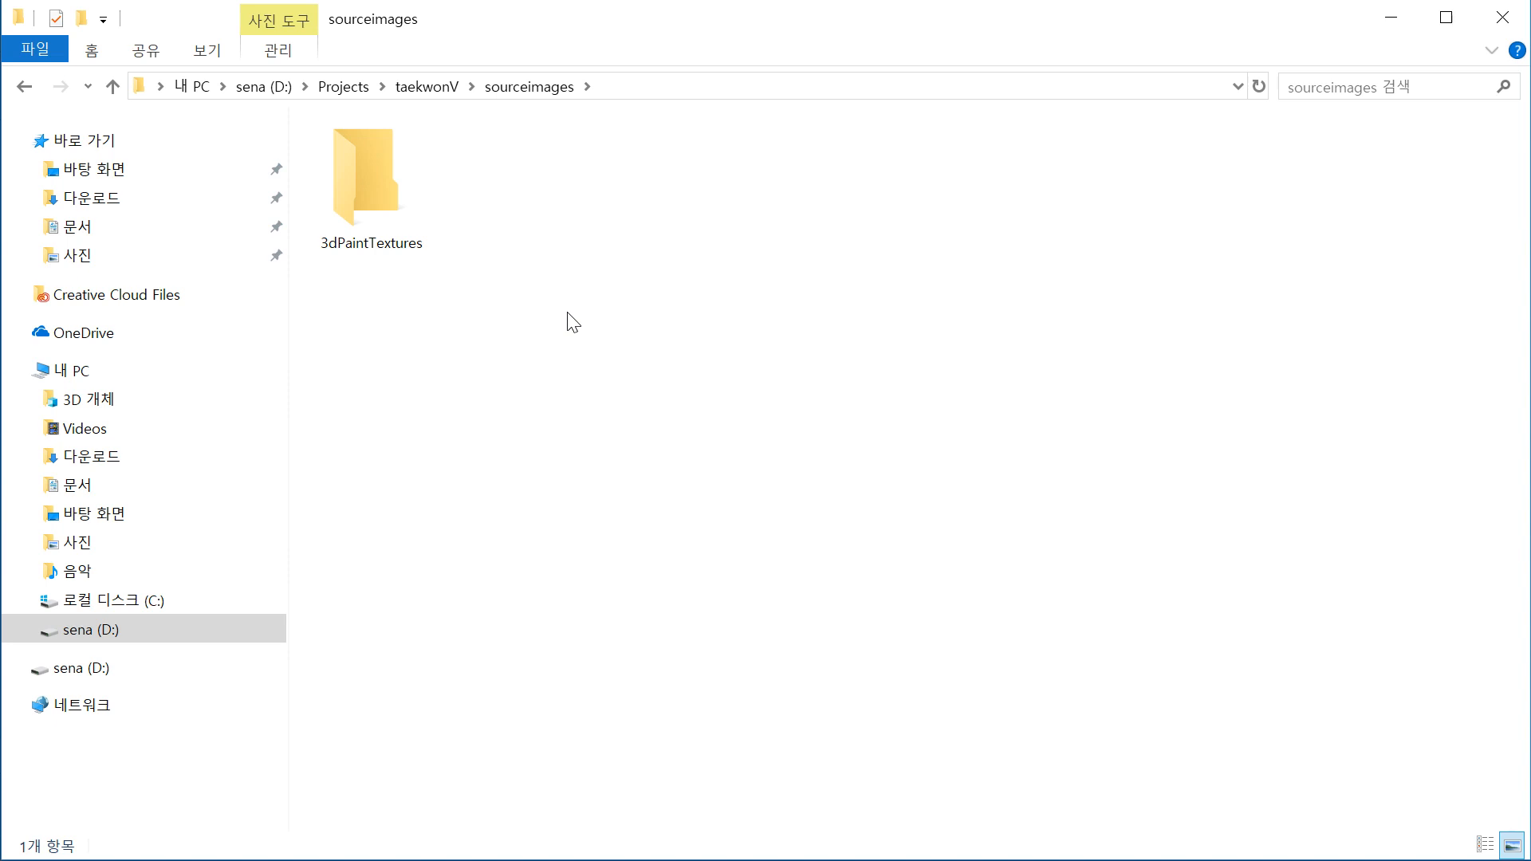
pyautogui.click(437, 88)
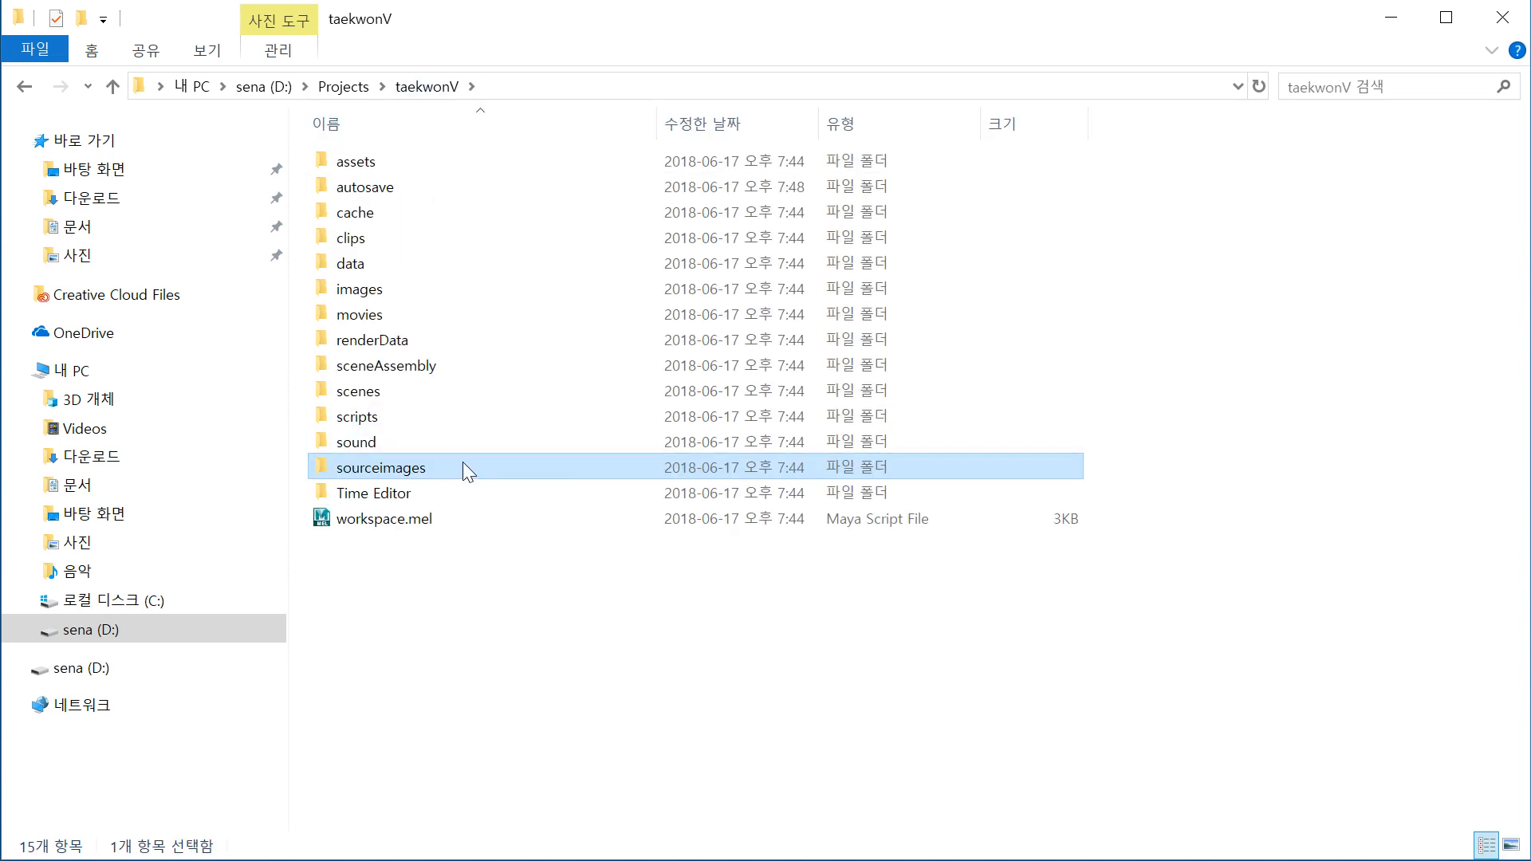
pyautogui.click(389, 294)
pyautogui.click(375, 392)
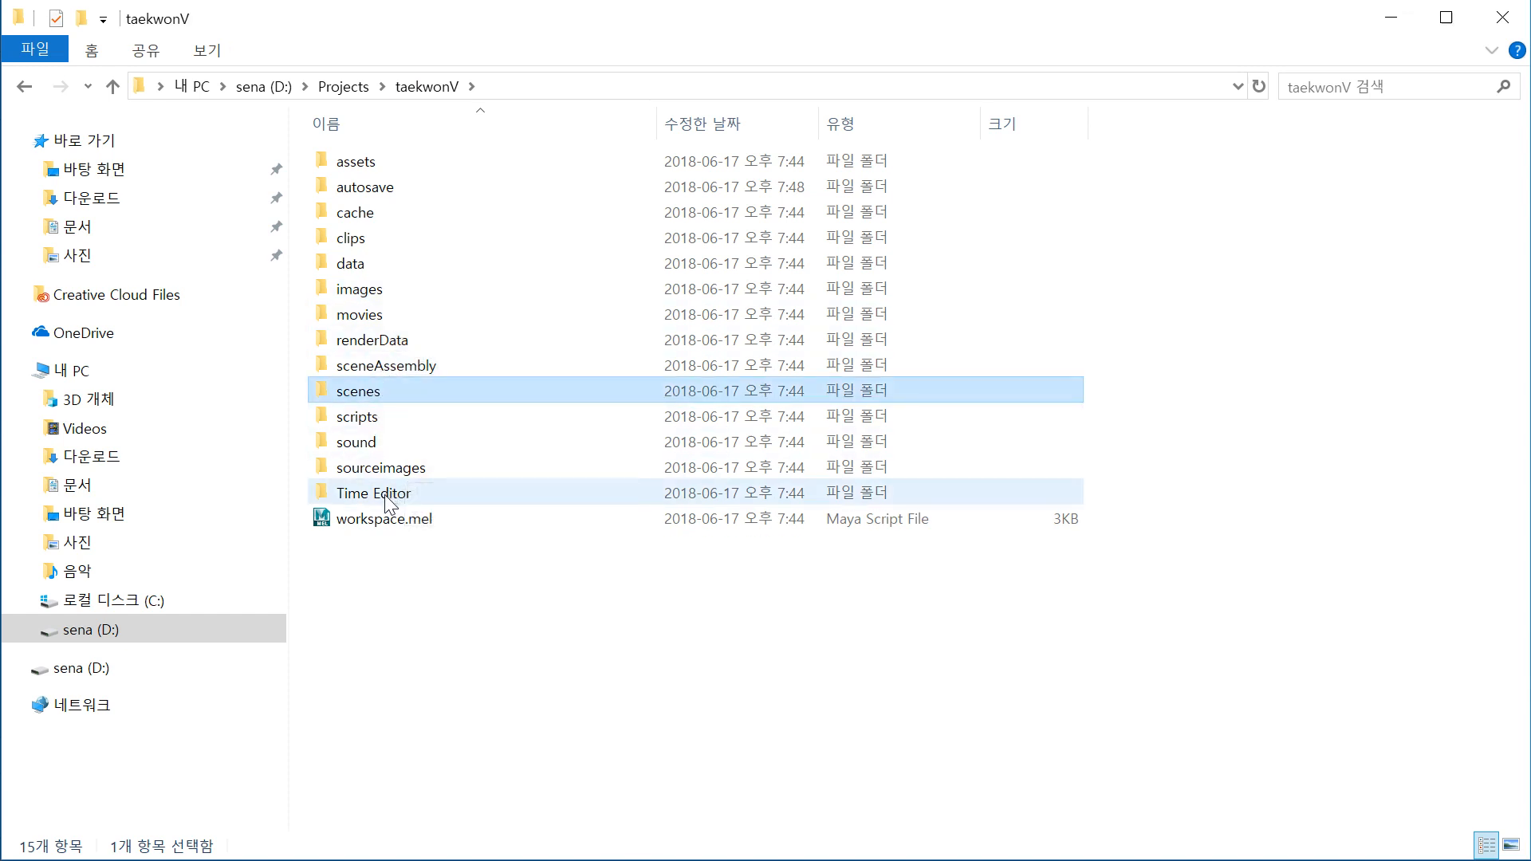
pyautogui.click(384, 472)
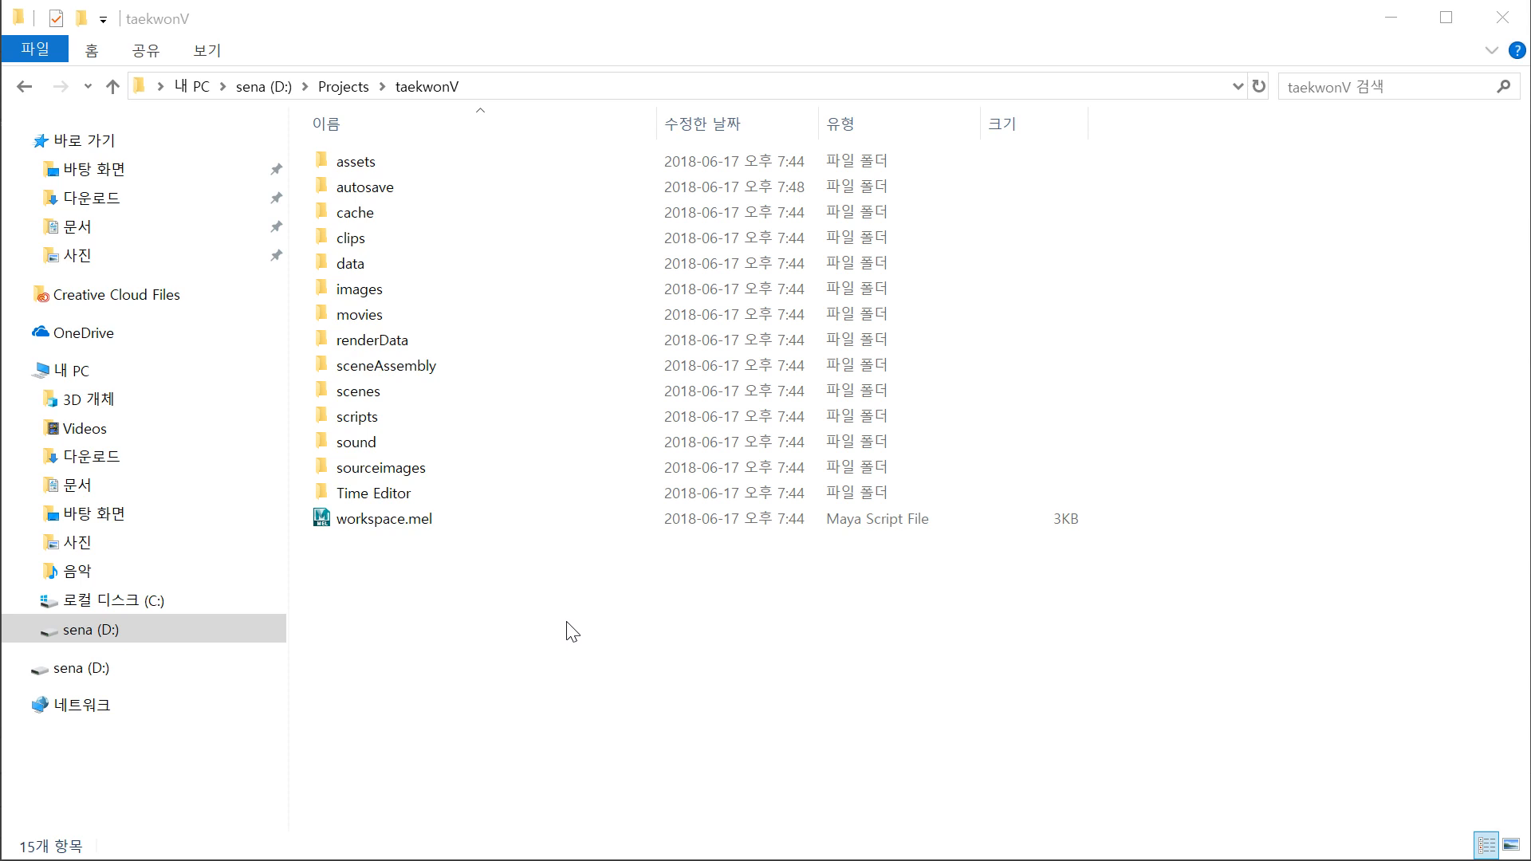
# Go up to the Projects folder, switch back to Maya and recheck the scene-opening dialog's default folder.
pyautogui.click(343, 86)
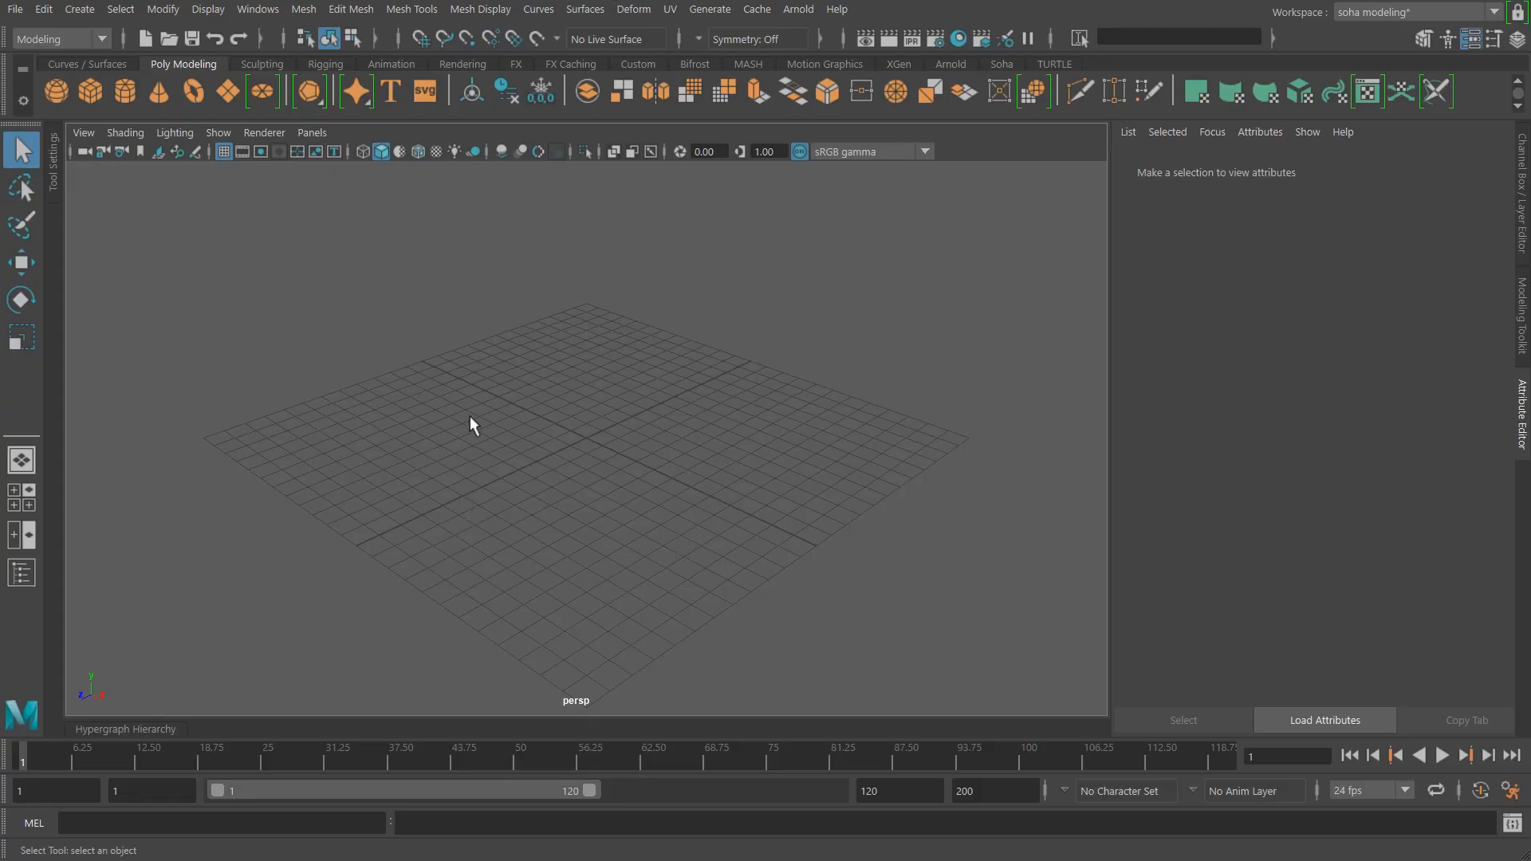
pyautogui.click(169, 36)
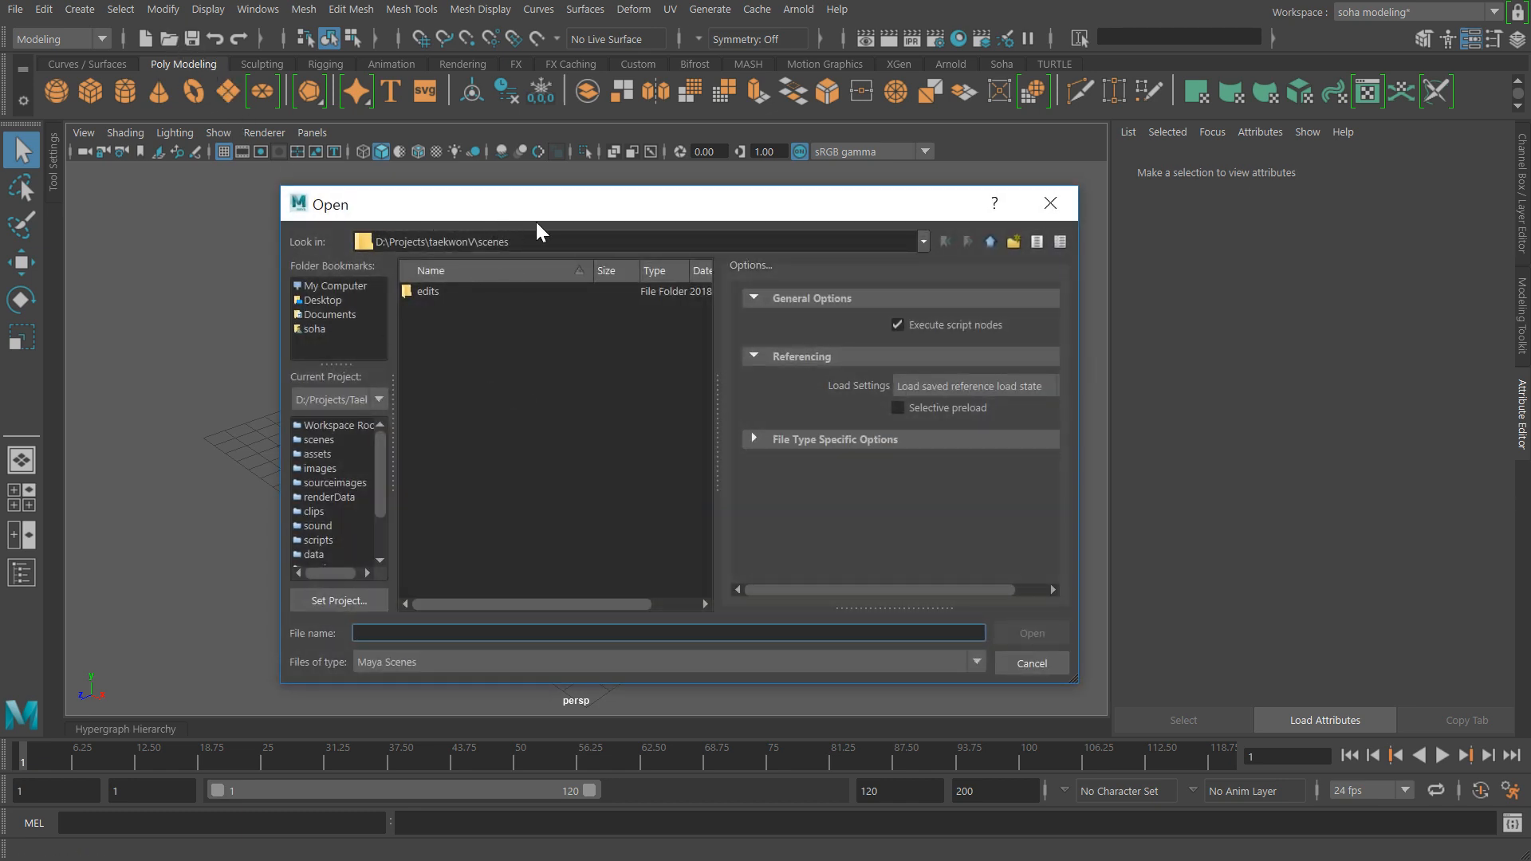
pyautogui.click(1053, 206)
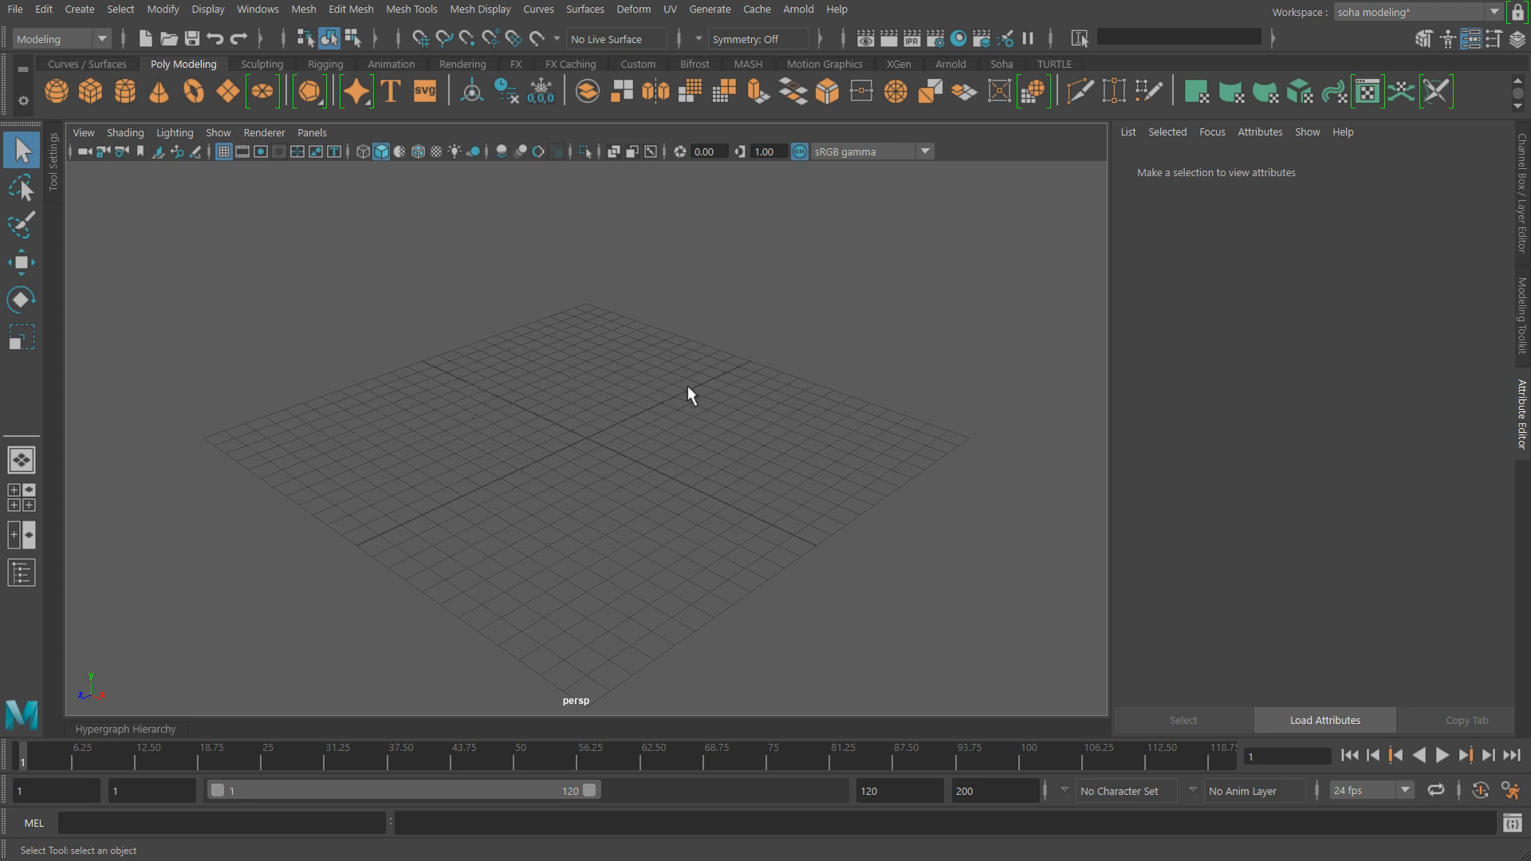
# Set the current project to the Dragonar folder in D:\Projects.
pyautogui.click(16, 11)
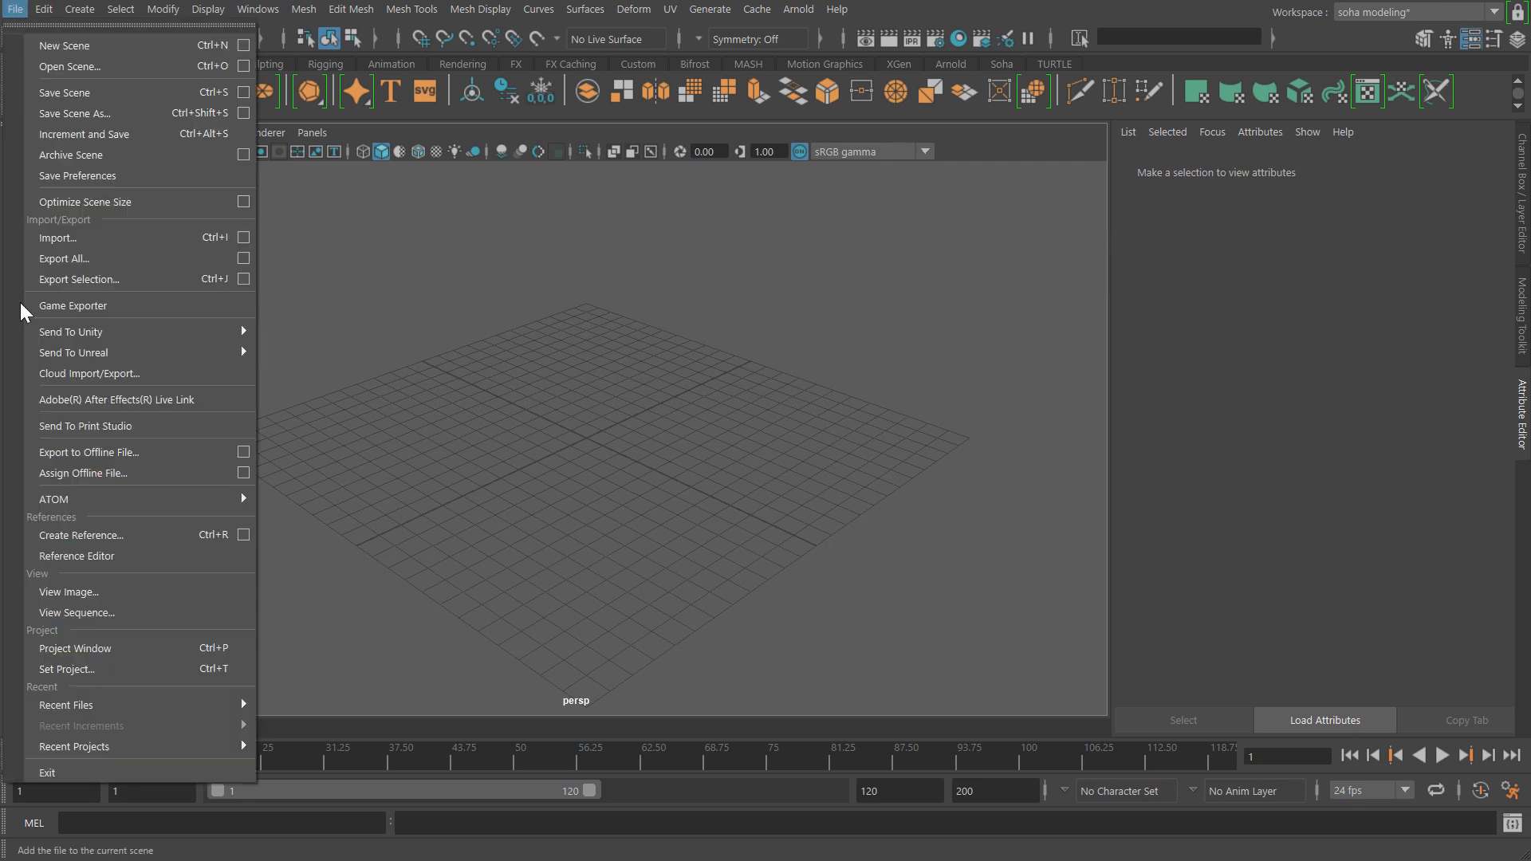
pyautogui.click(94, 669)
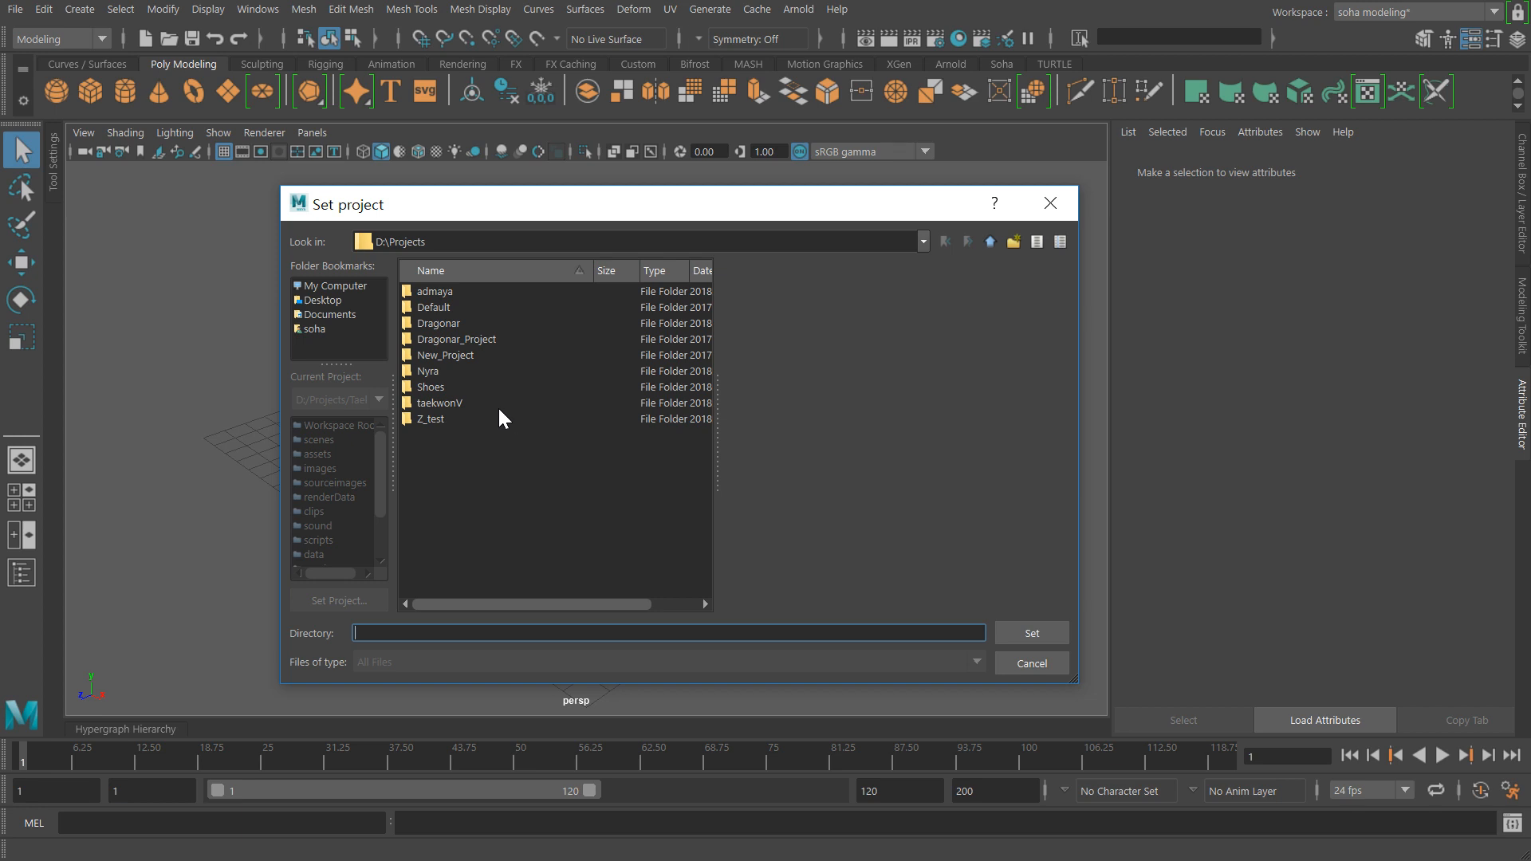
pyautogui.click(445, 329)
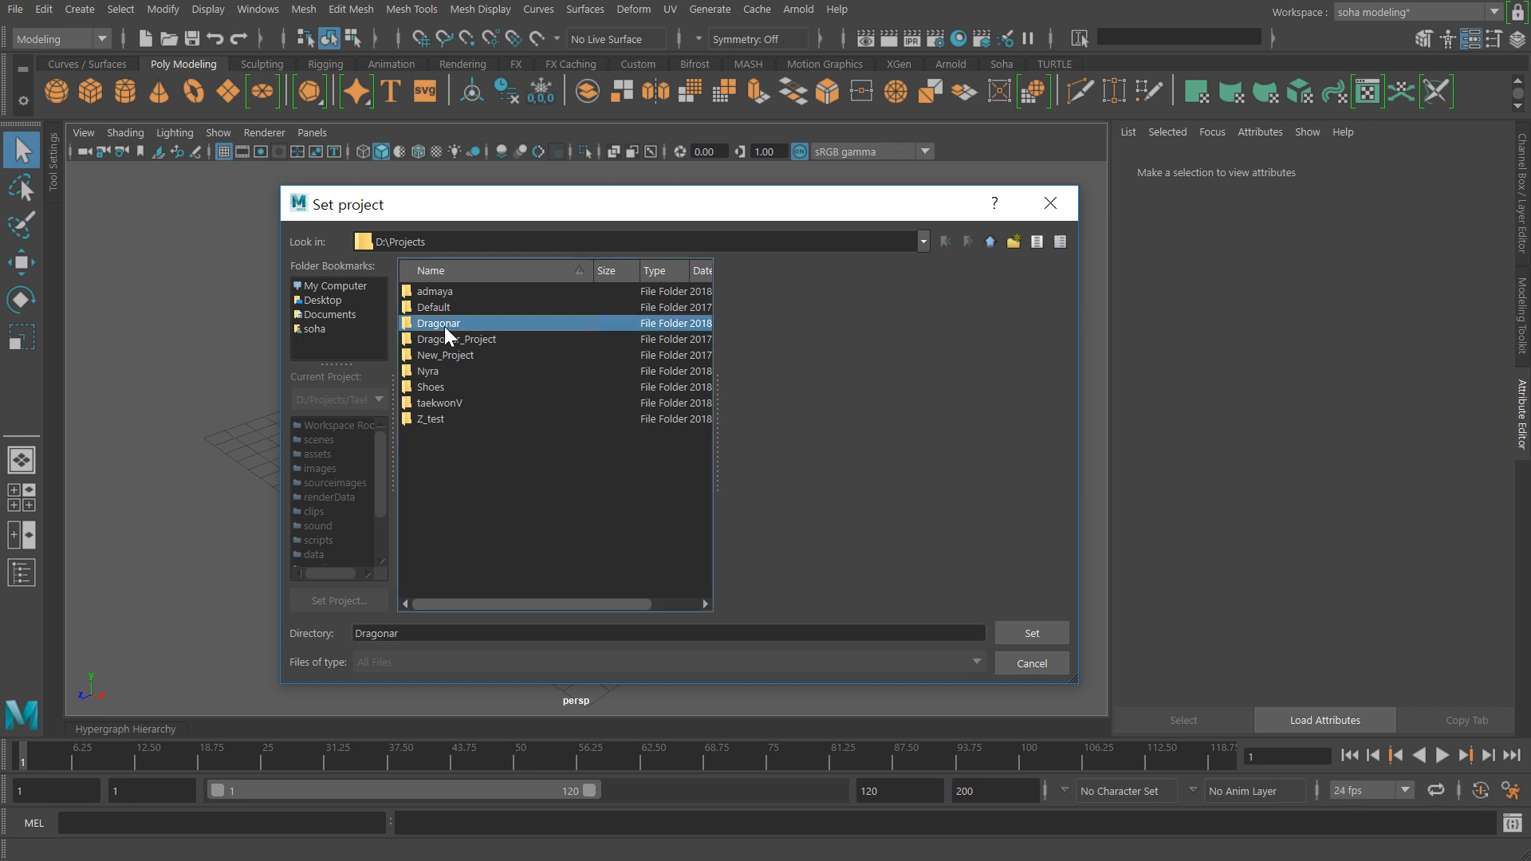
pyautogui.click(1029, 634)
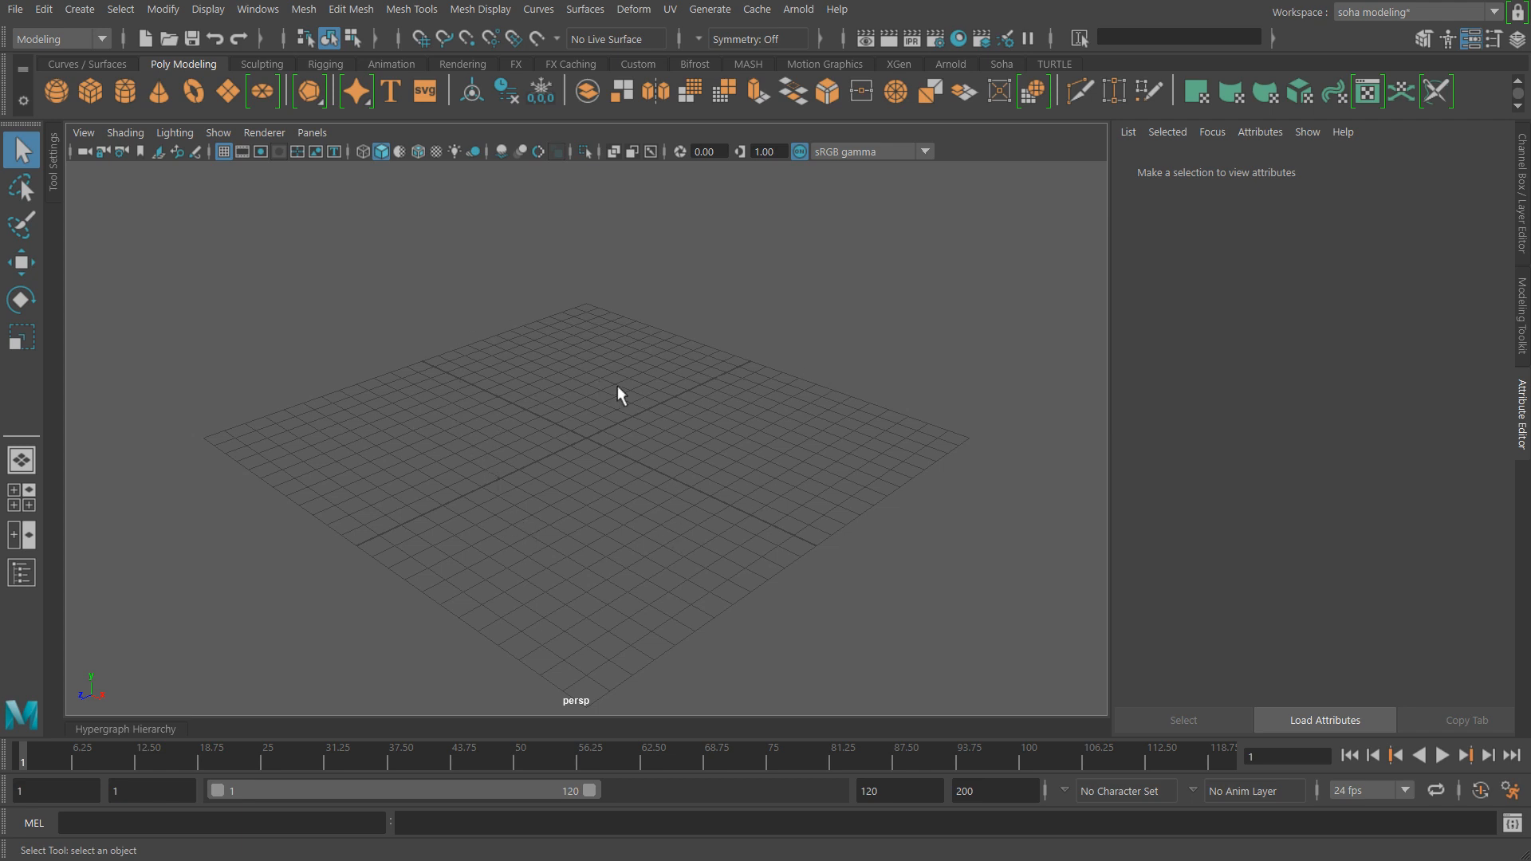
# Check the current project path in the scene-opening dialog, widening its project pane to read it, and cancel the dialog.
pyautogui.click(169, 40)
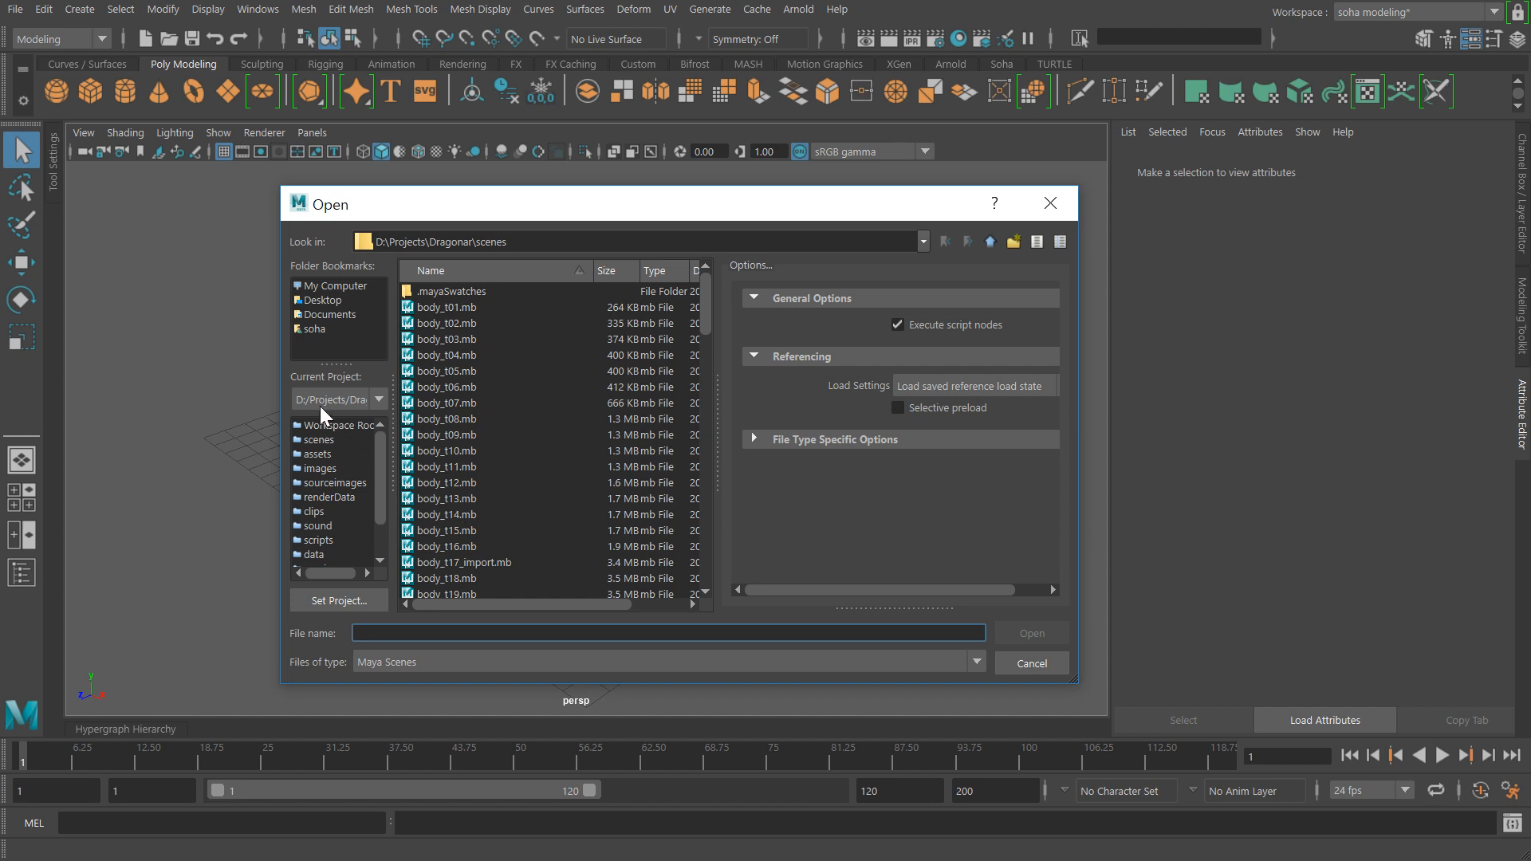
pyautogui.moveTo(391, 393); pyautogui.dragTo(476, 396)
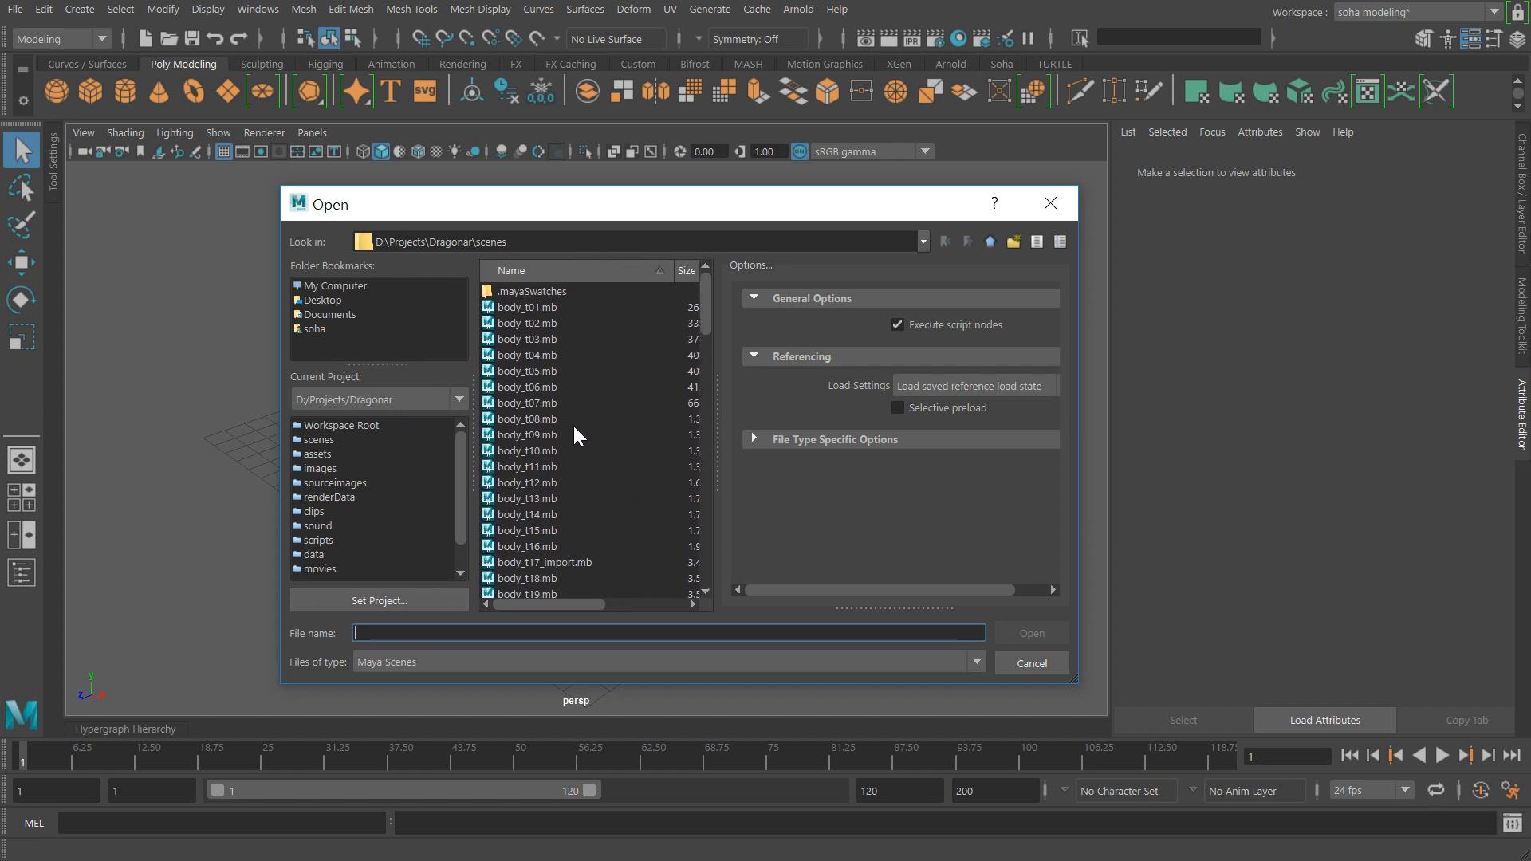
pyautogui.click(1036, 662)
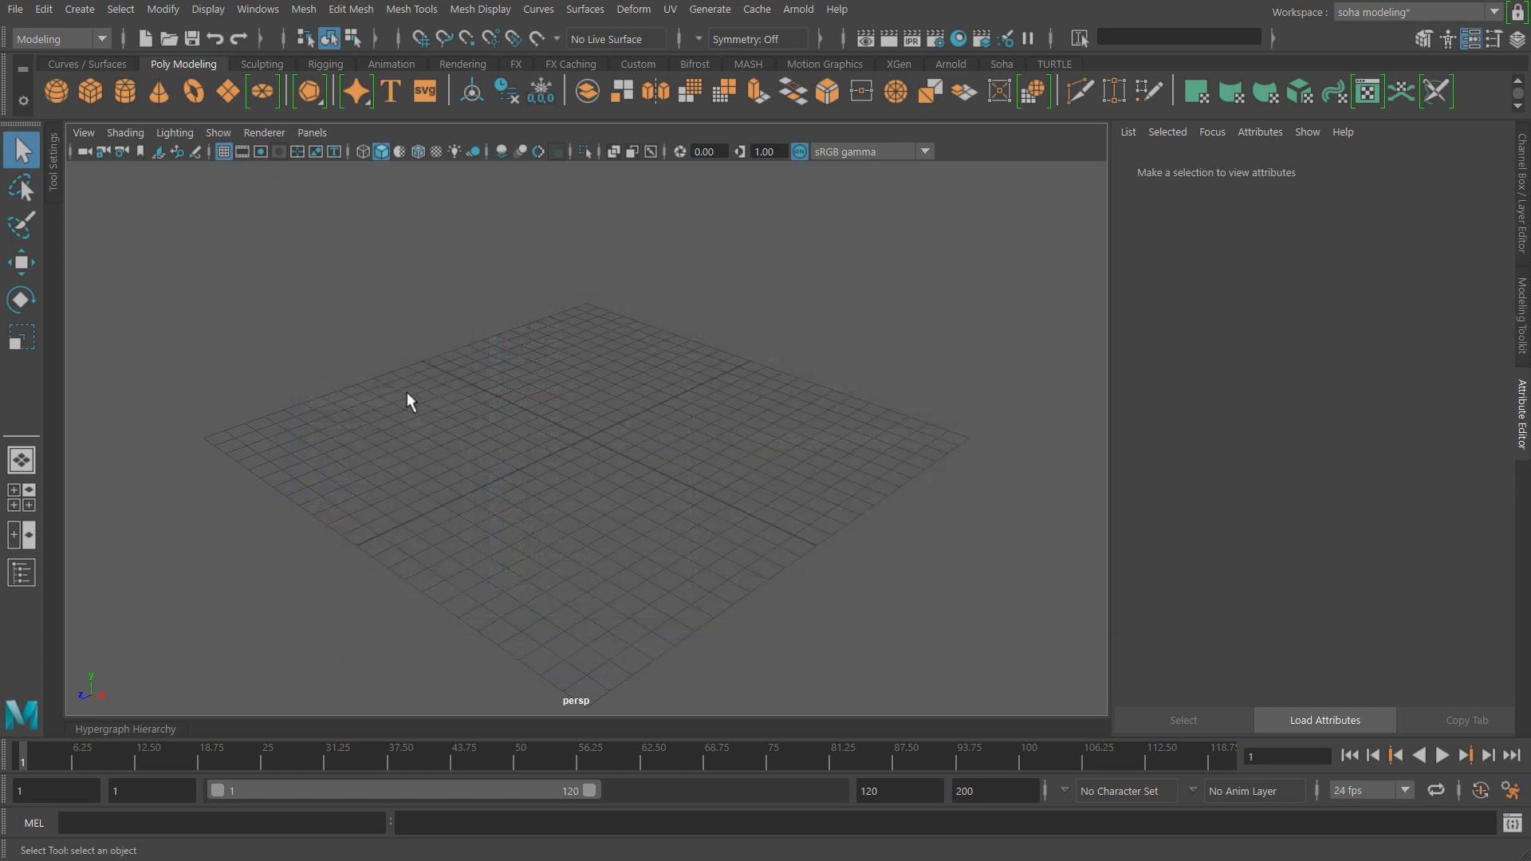
pyautogui.click(15, 10)
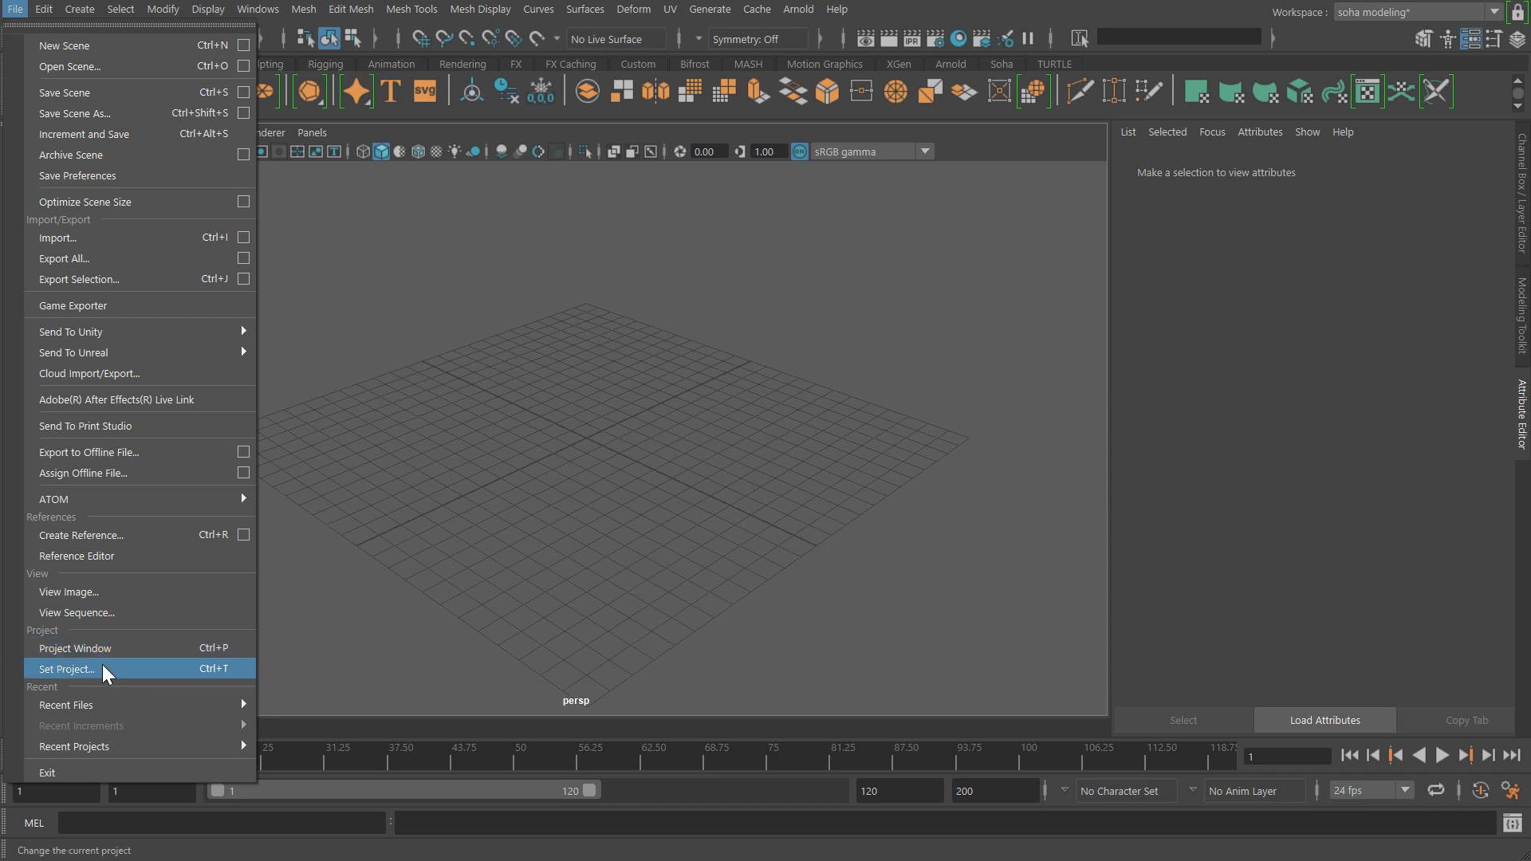
pyautogui.click(659, 526)
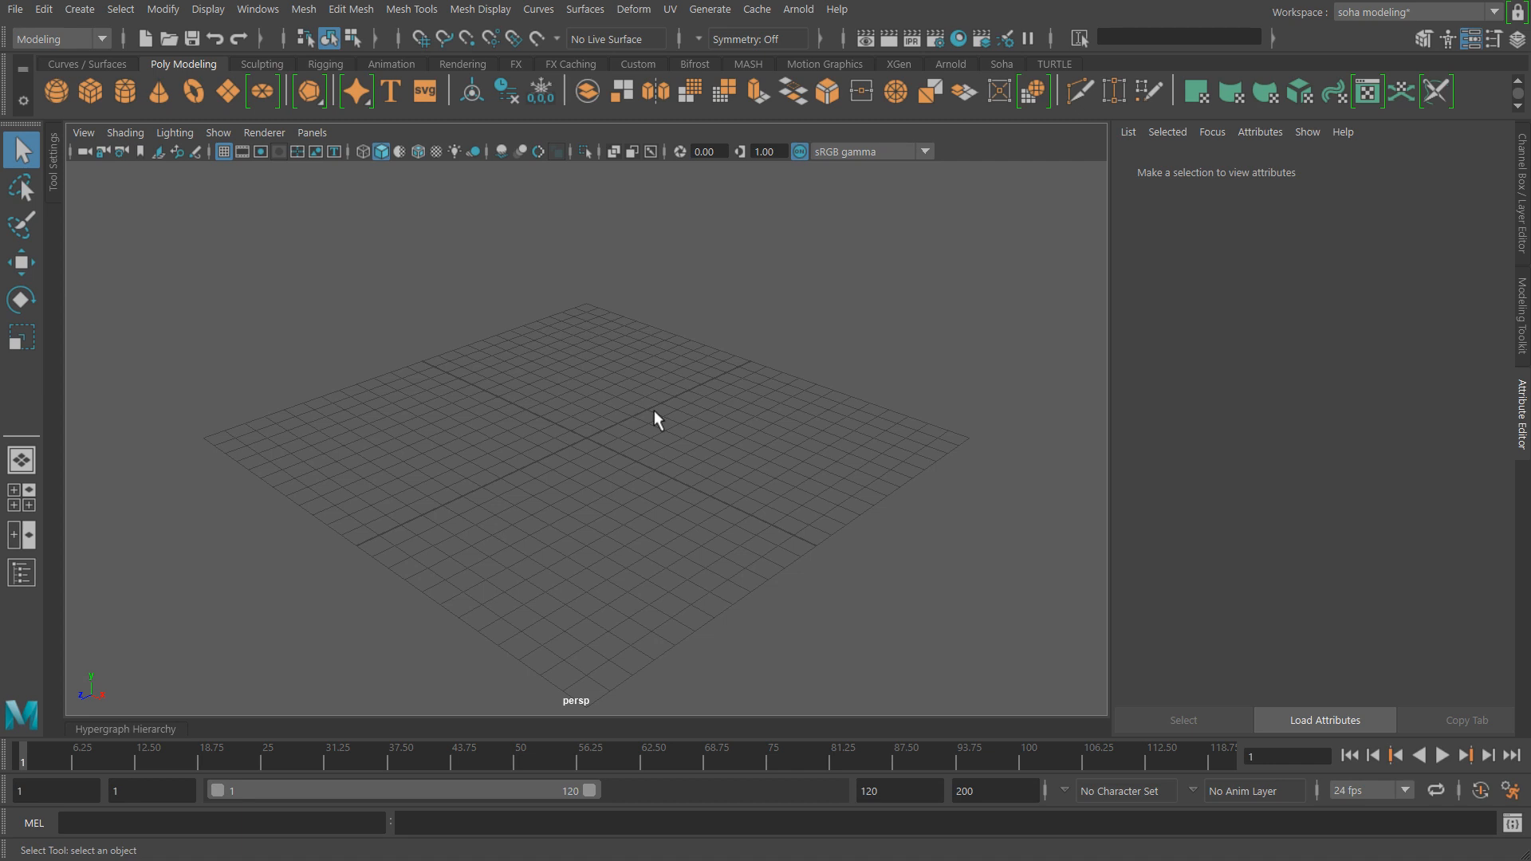
pyautogui.click(15, 9)
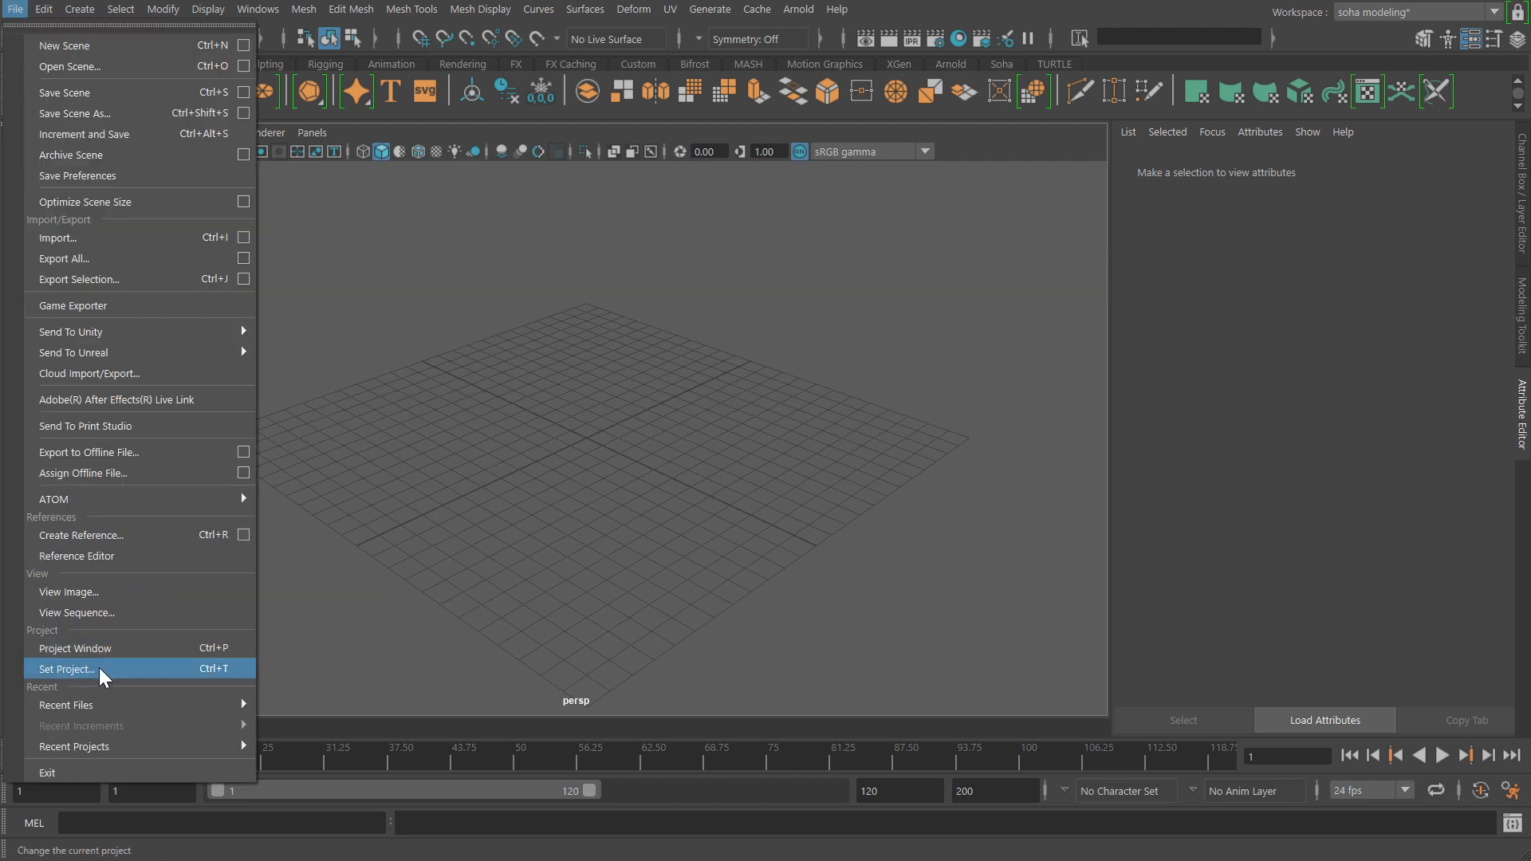
pyautogui.click(496, 260)
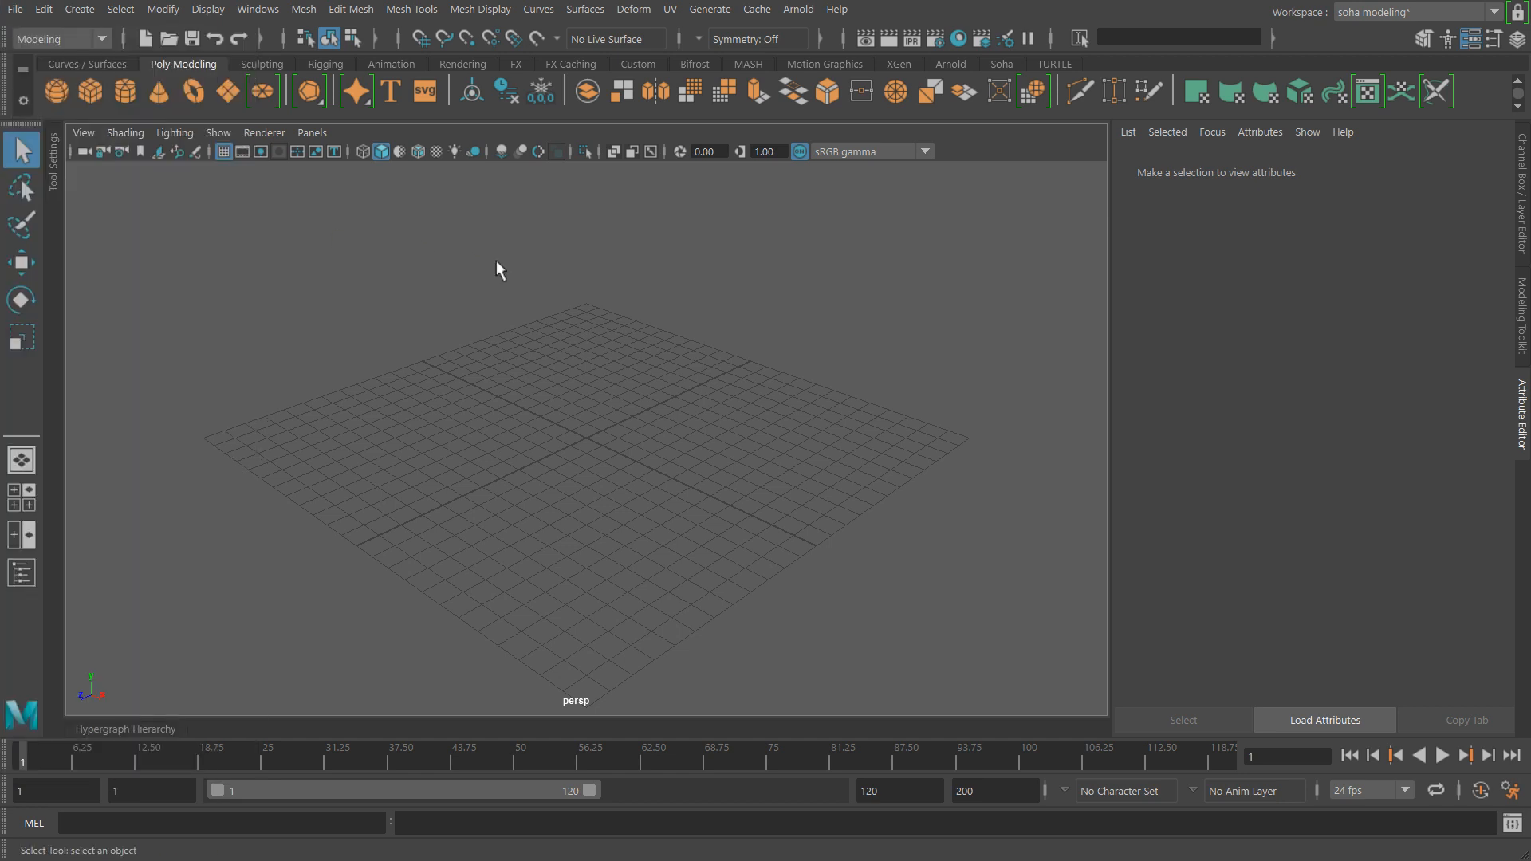
# Set the current project to taekwonV from within the scene-opening dialog and recheck the dialog's default folder.
pyautogui.click(169, 38)
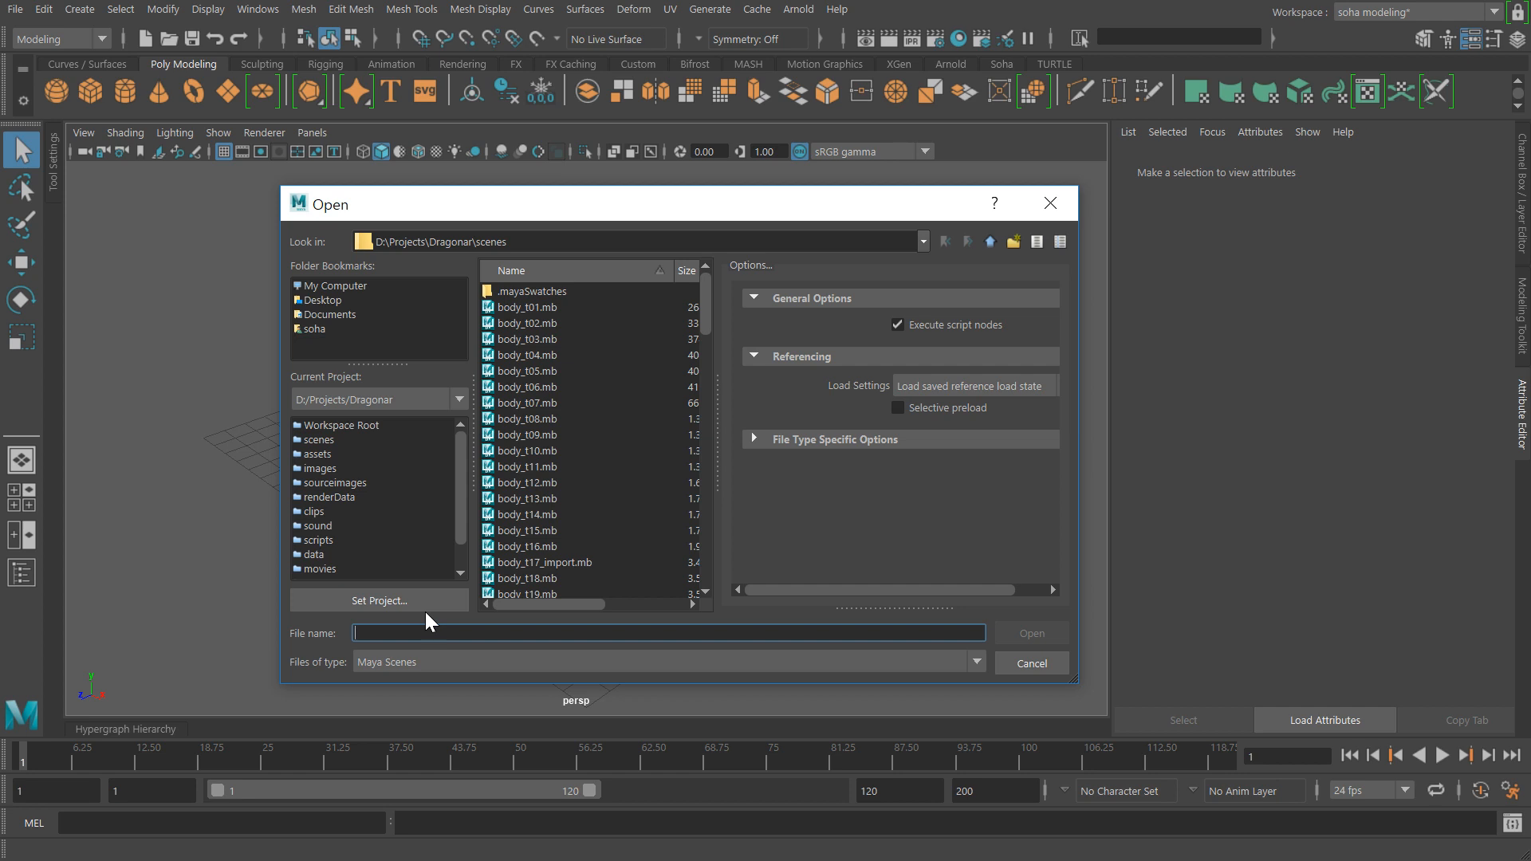
pyautogui.click(392, 602)
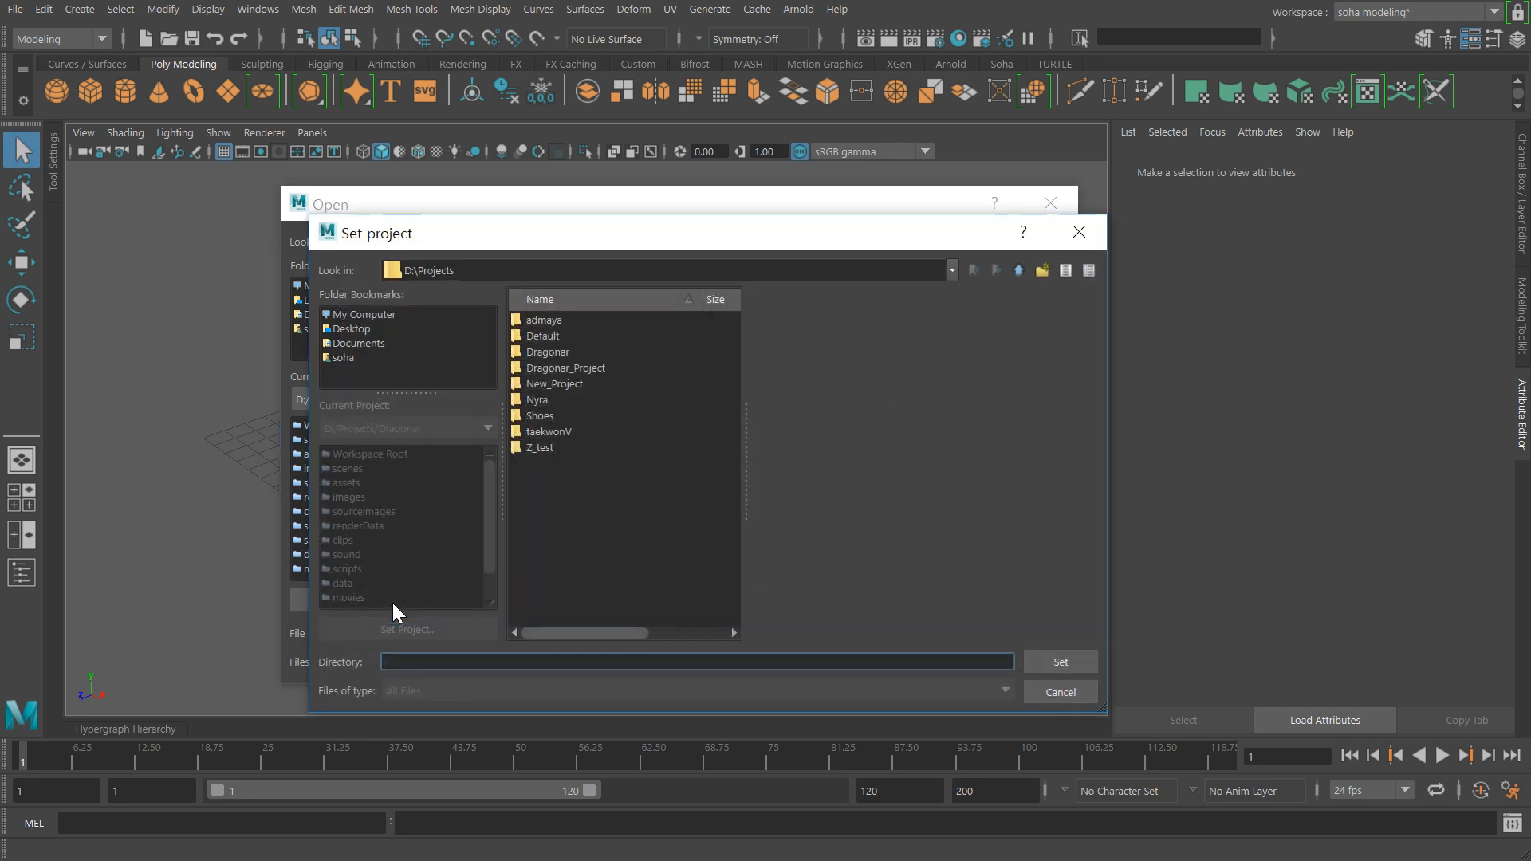
pyautogui.moveTo(653, 233); pyautogui.dragTo(558, 218)
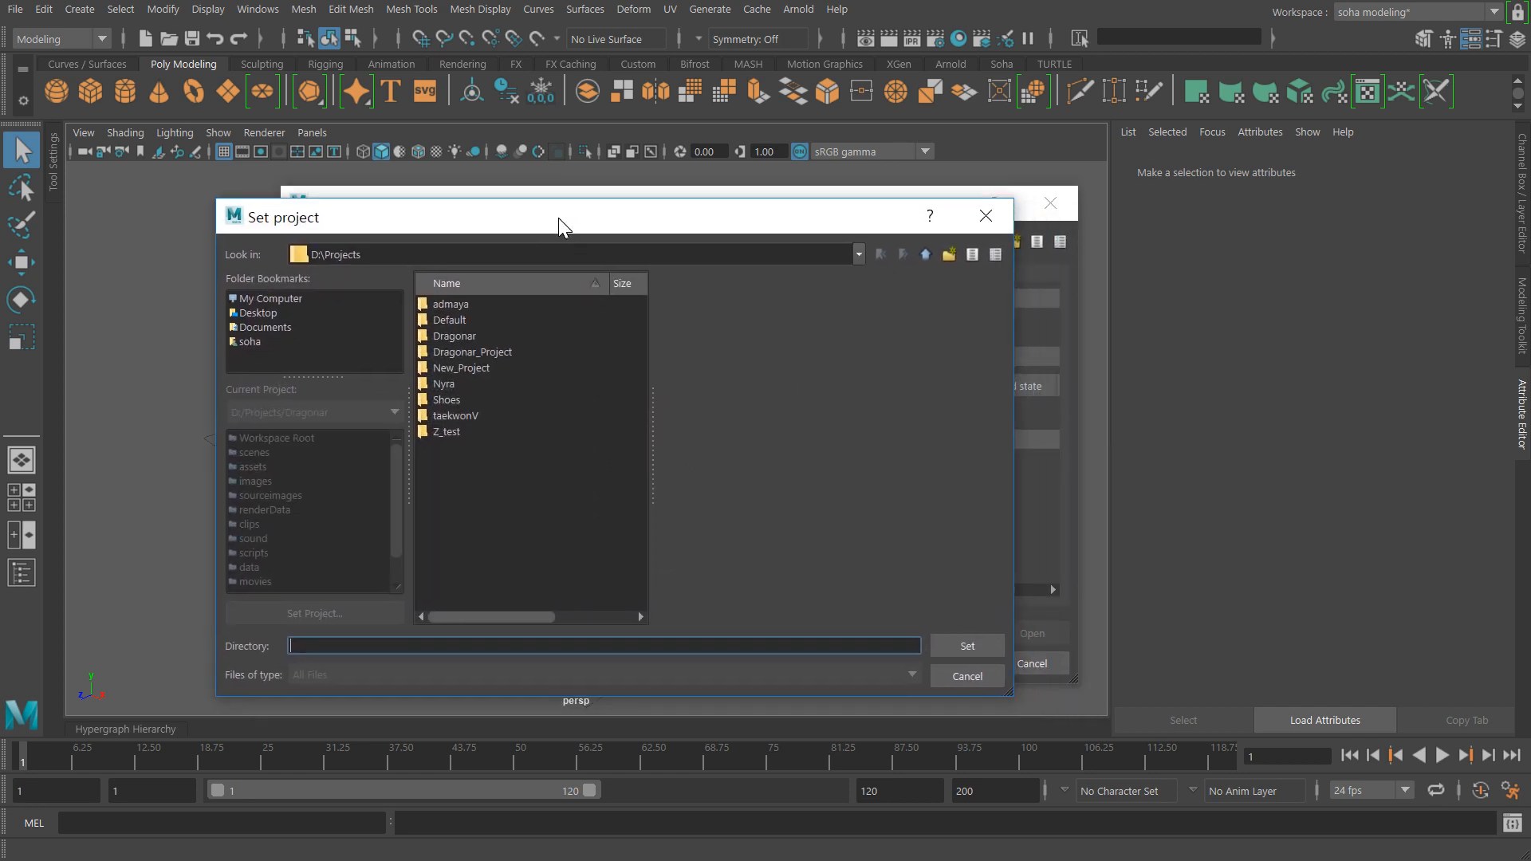
pyautogui.click(456, 416)
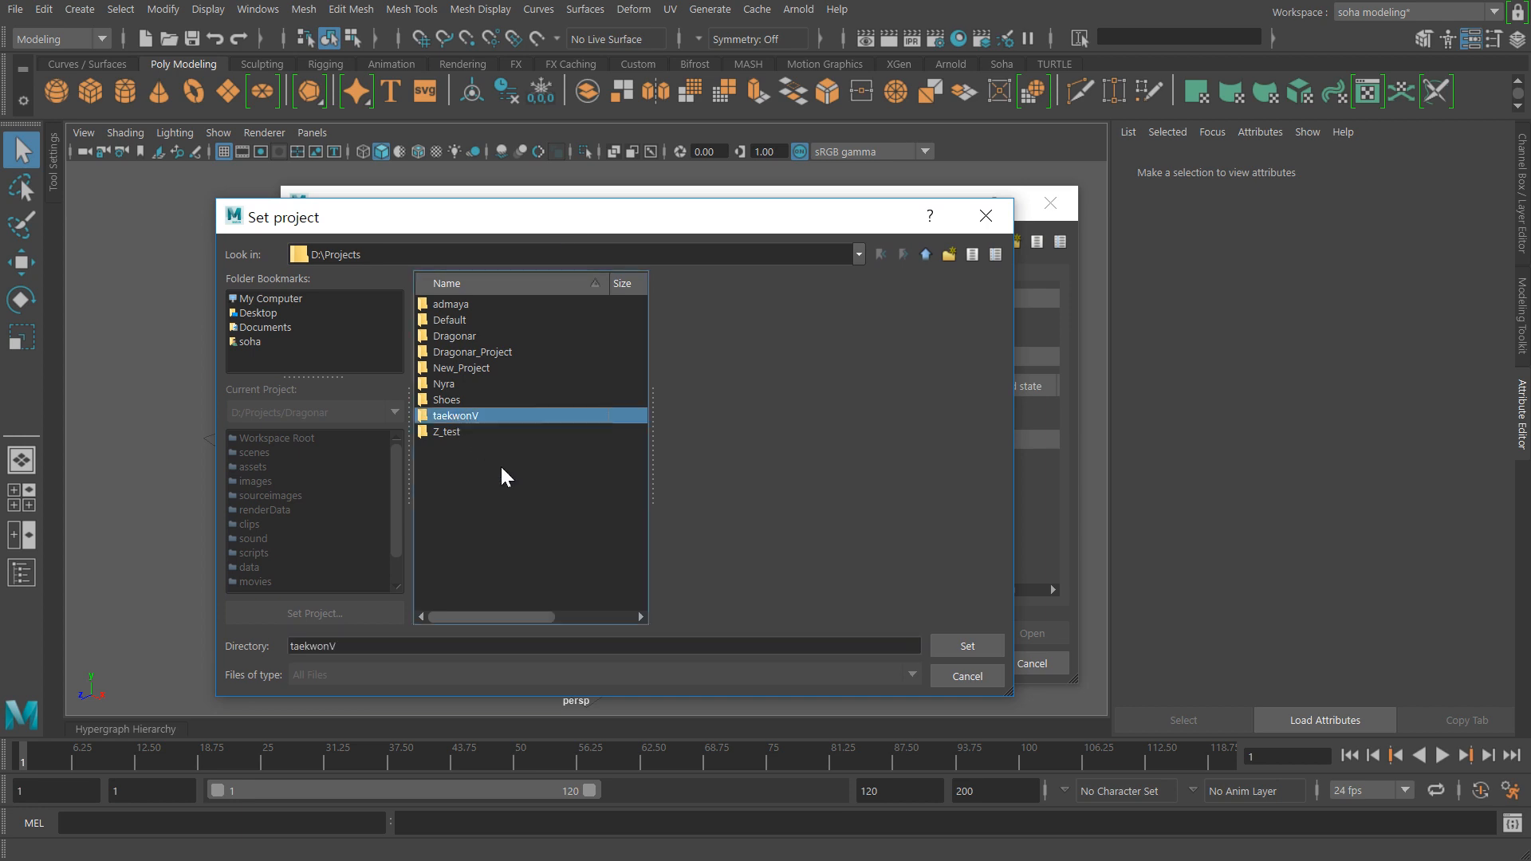
pyautogui.click(953, 647)
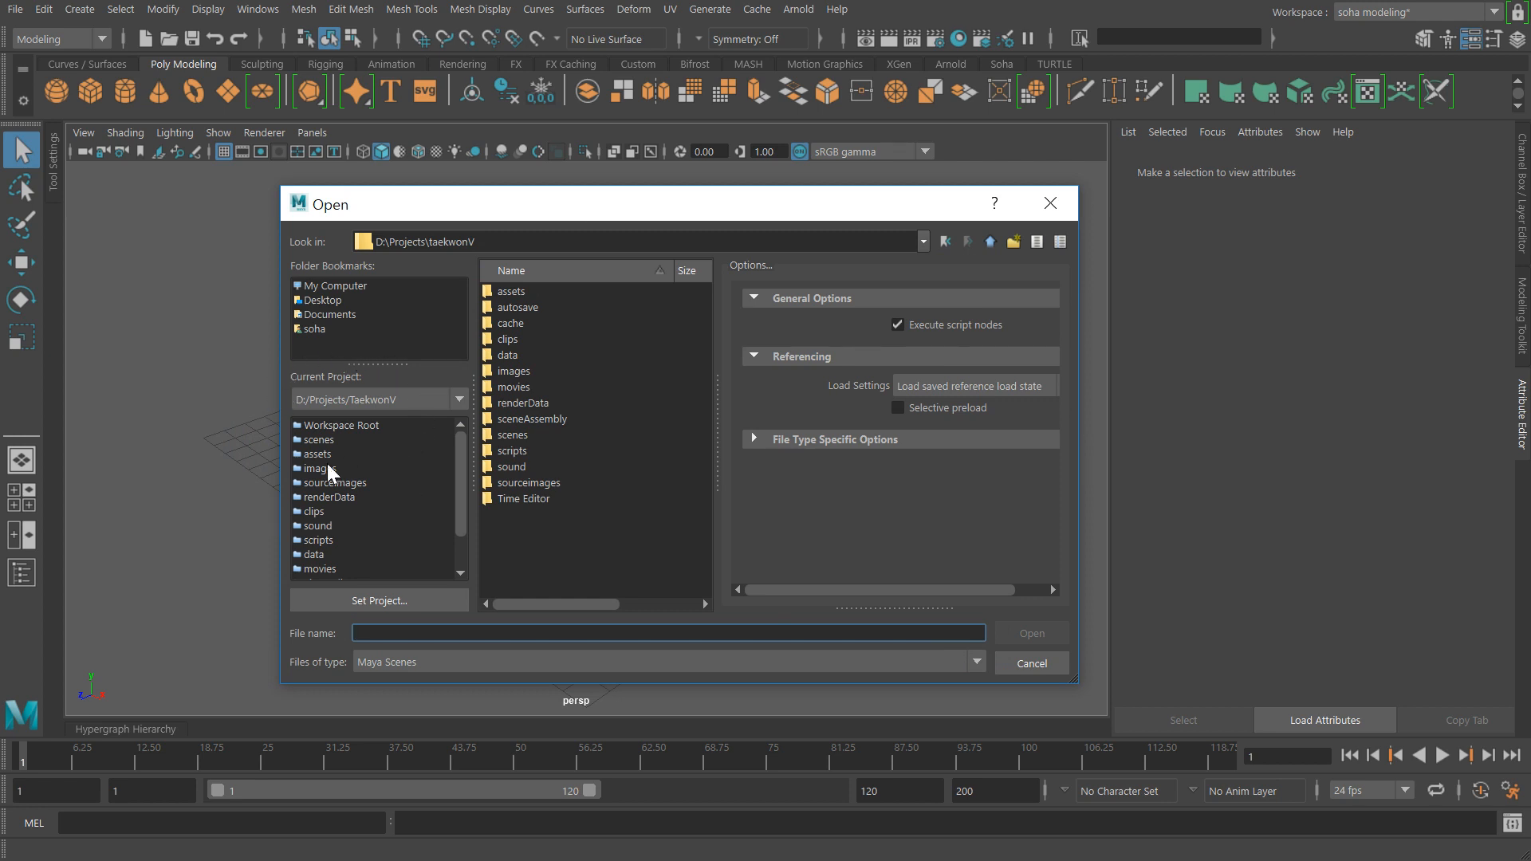
pyautogui.click(1030, 661)
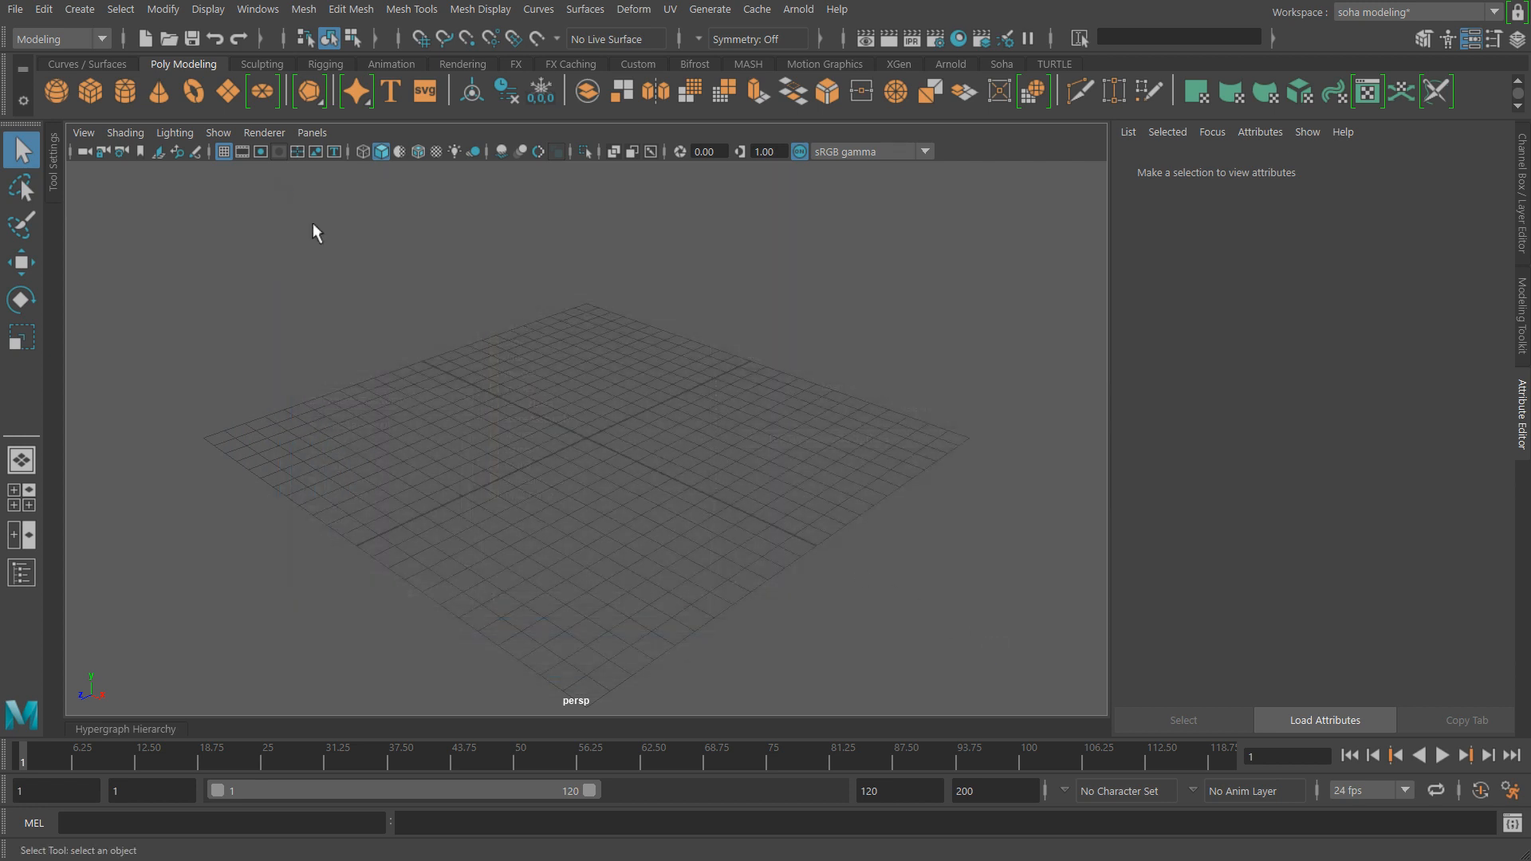
pyautogui.click(169, 39)
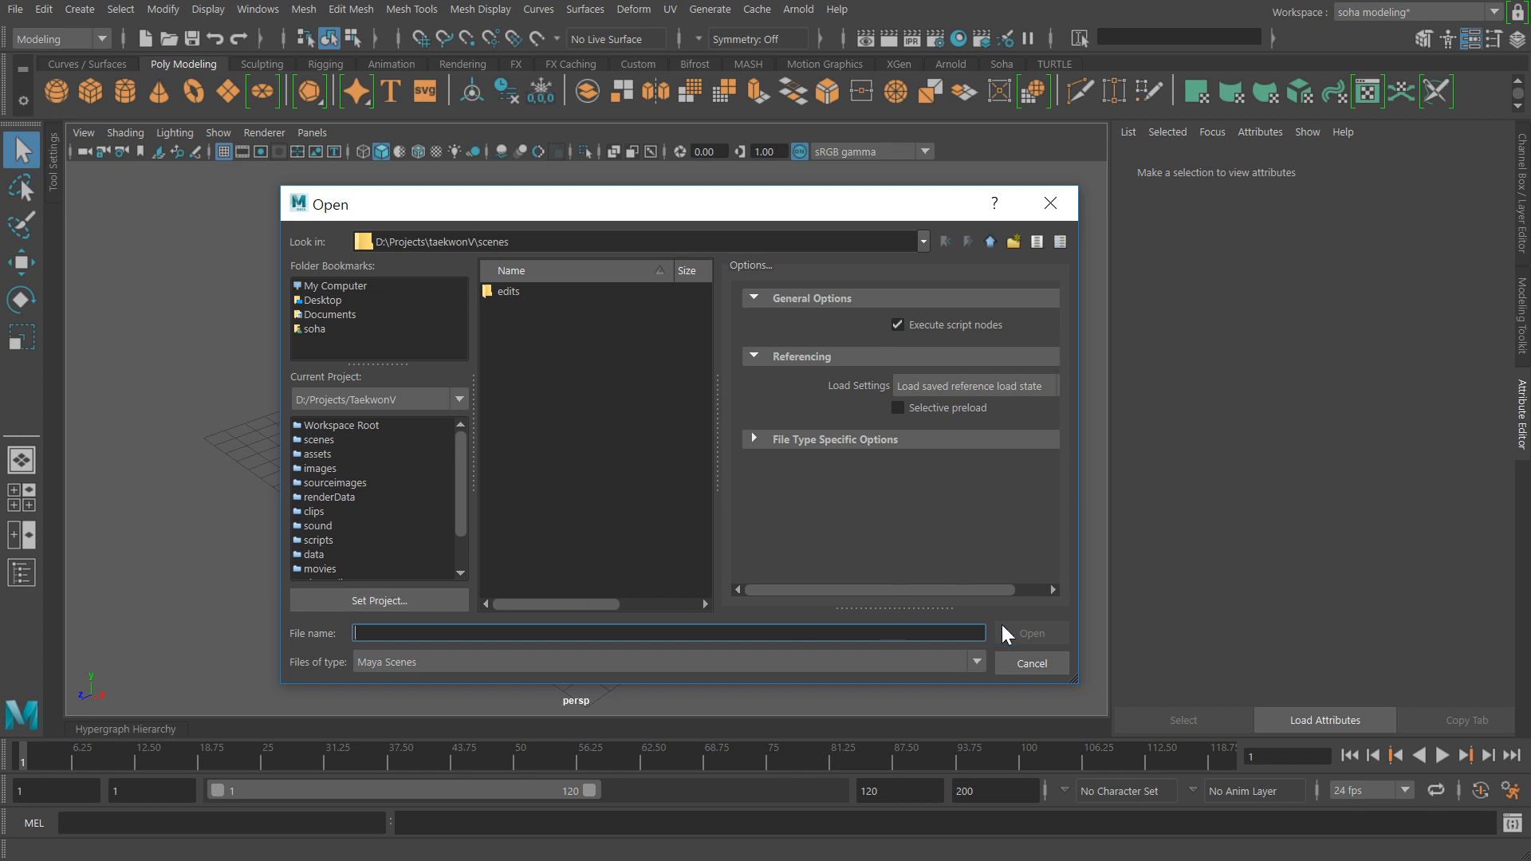
pyautogui.click(1033, 664)
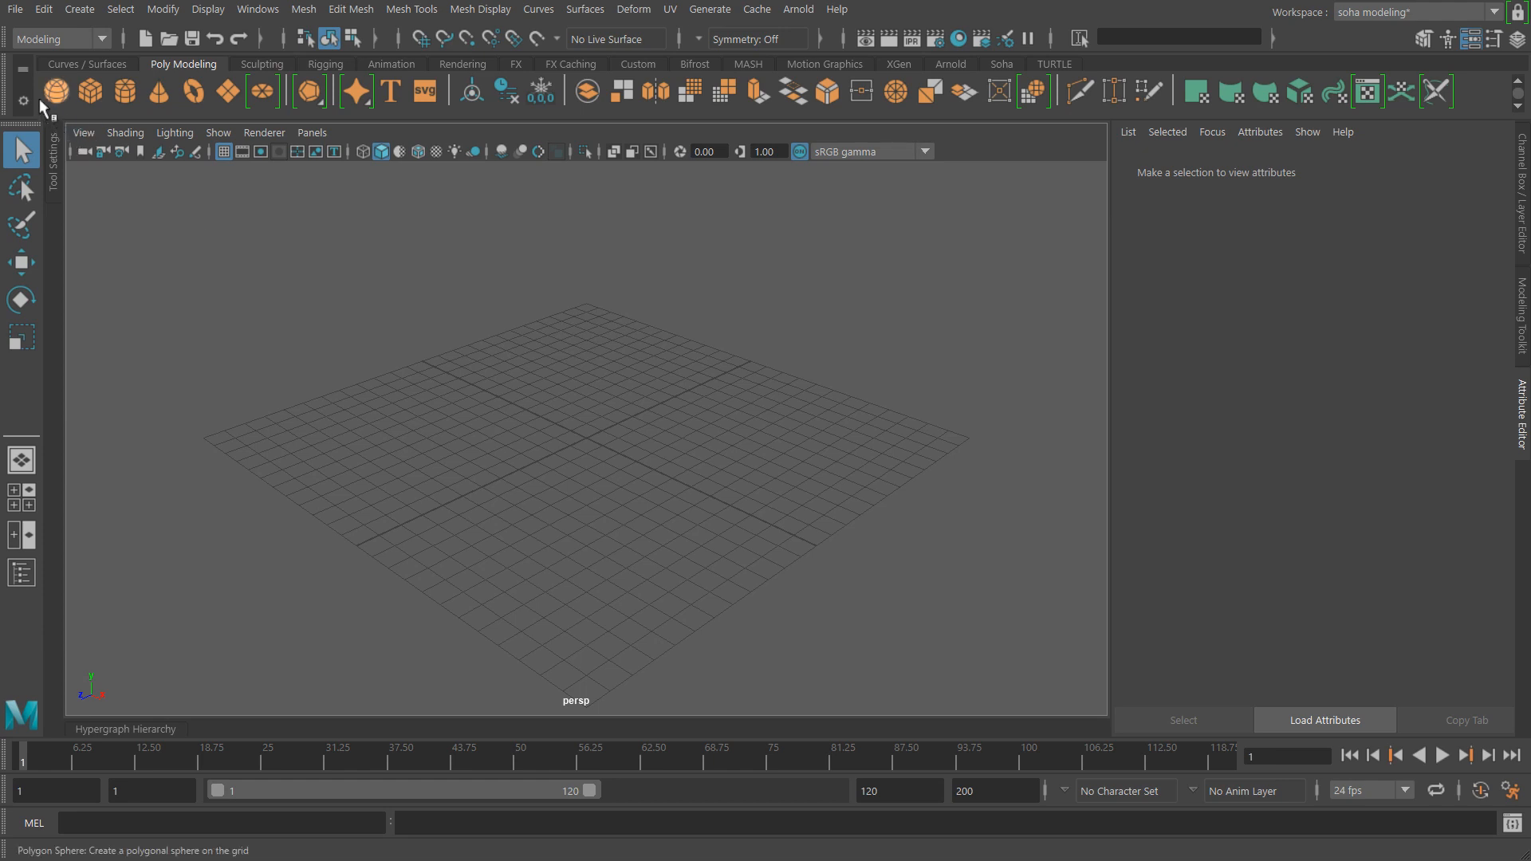
# Set the current project to the Dragonar folder and check the default folder for opening scenes.
pyautogui.click(15, 9)
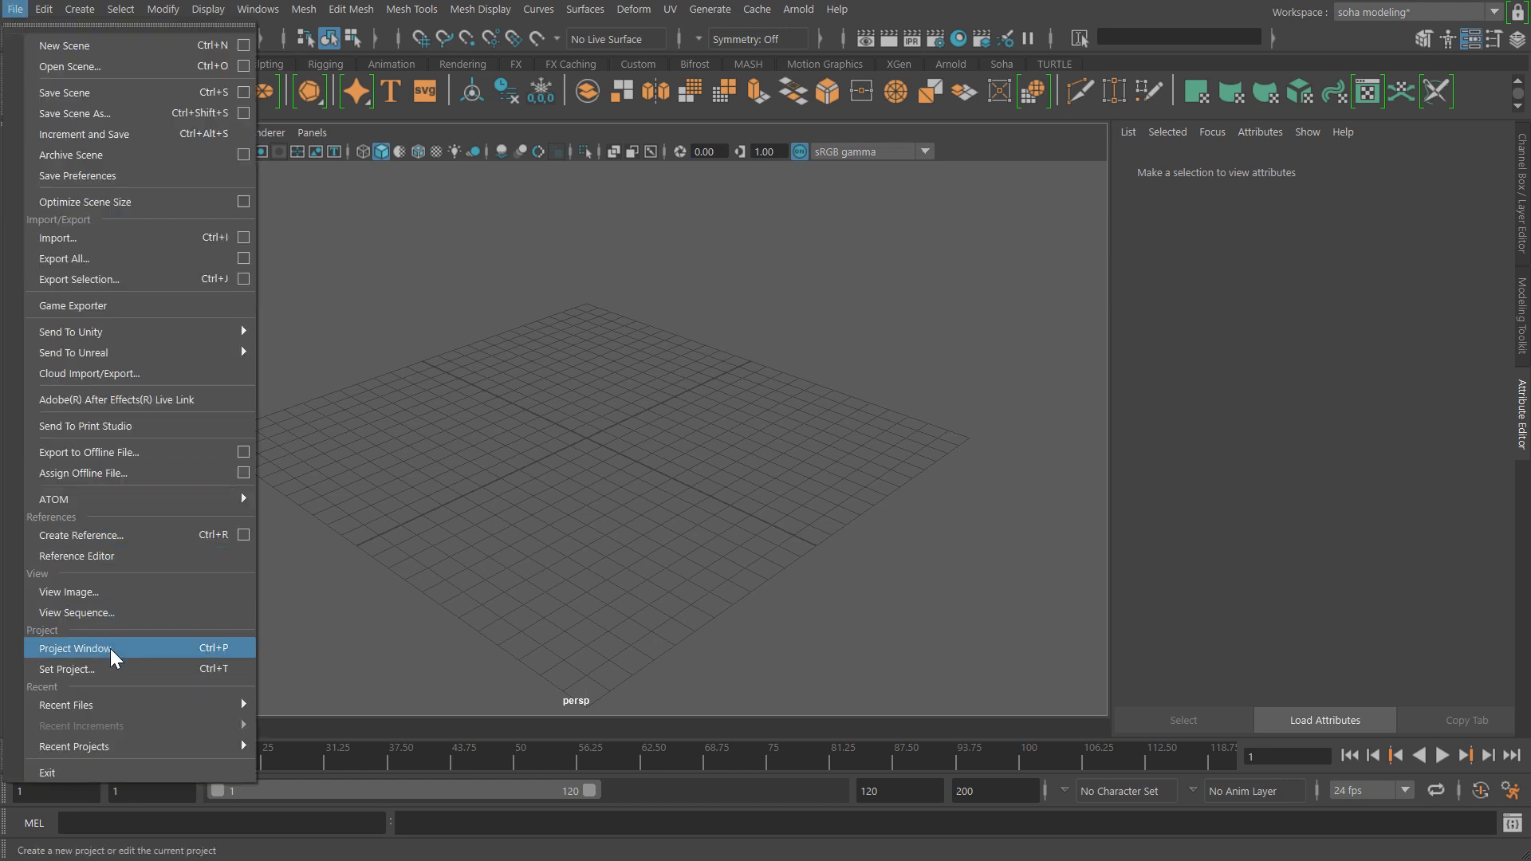
pyautogui.click(102, 668)
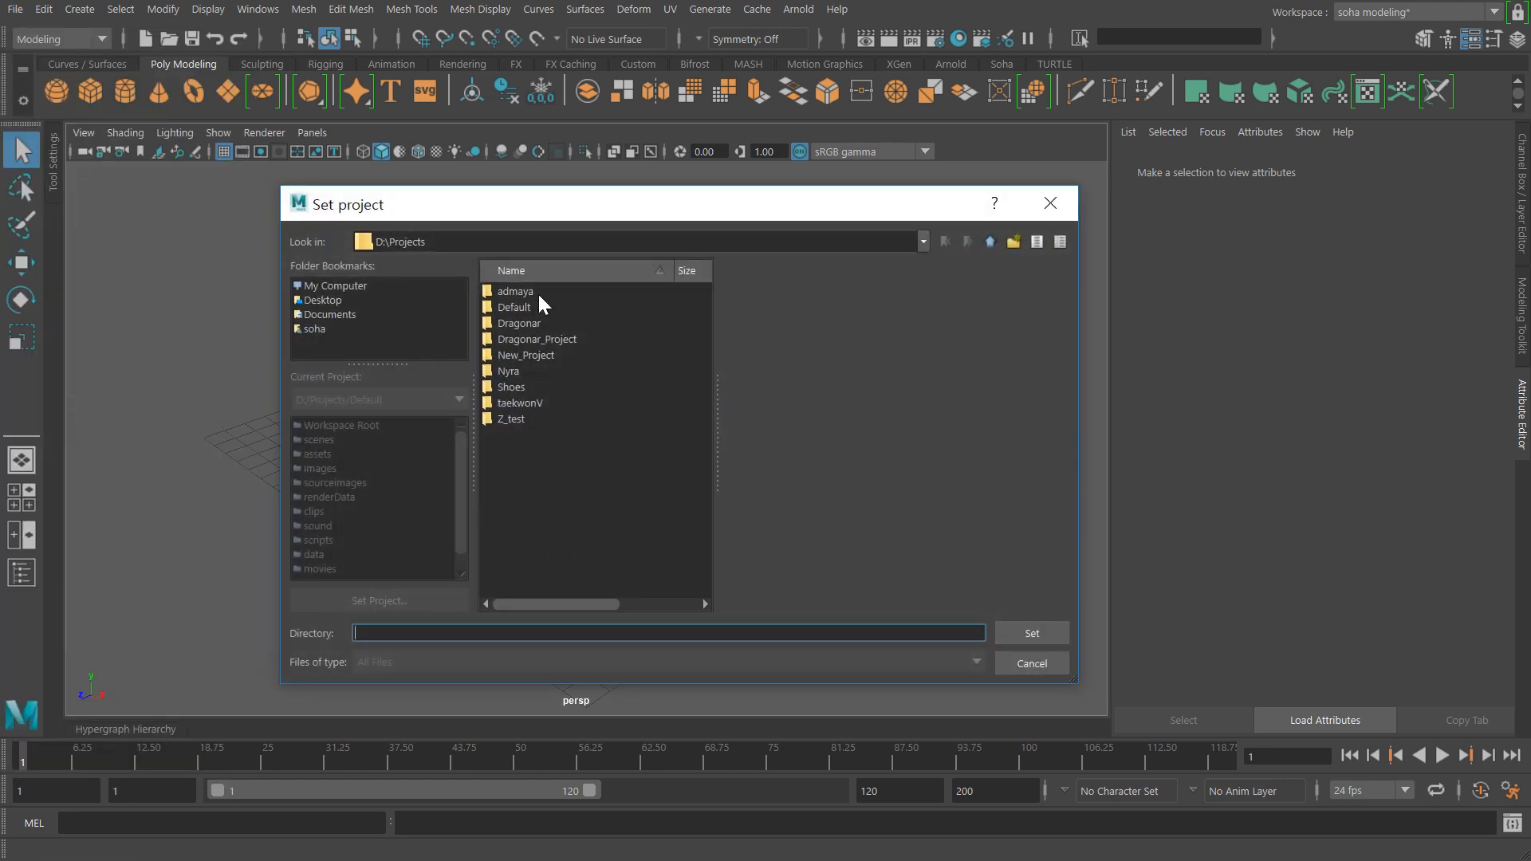
pyautogui.click(522, 322)
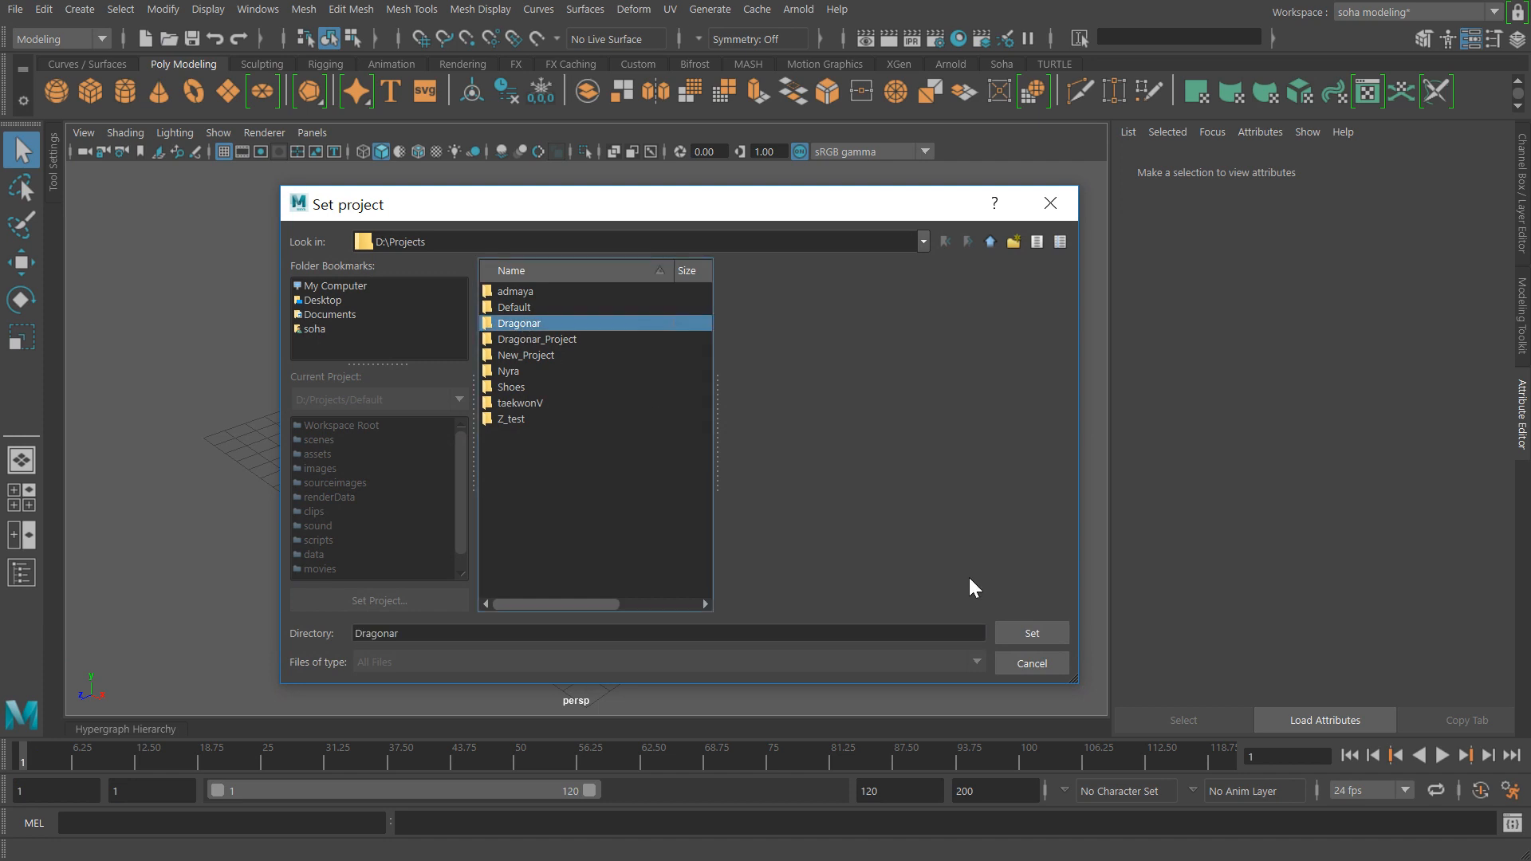
pyautogui.click(1019, 635)
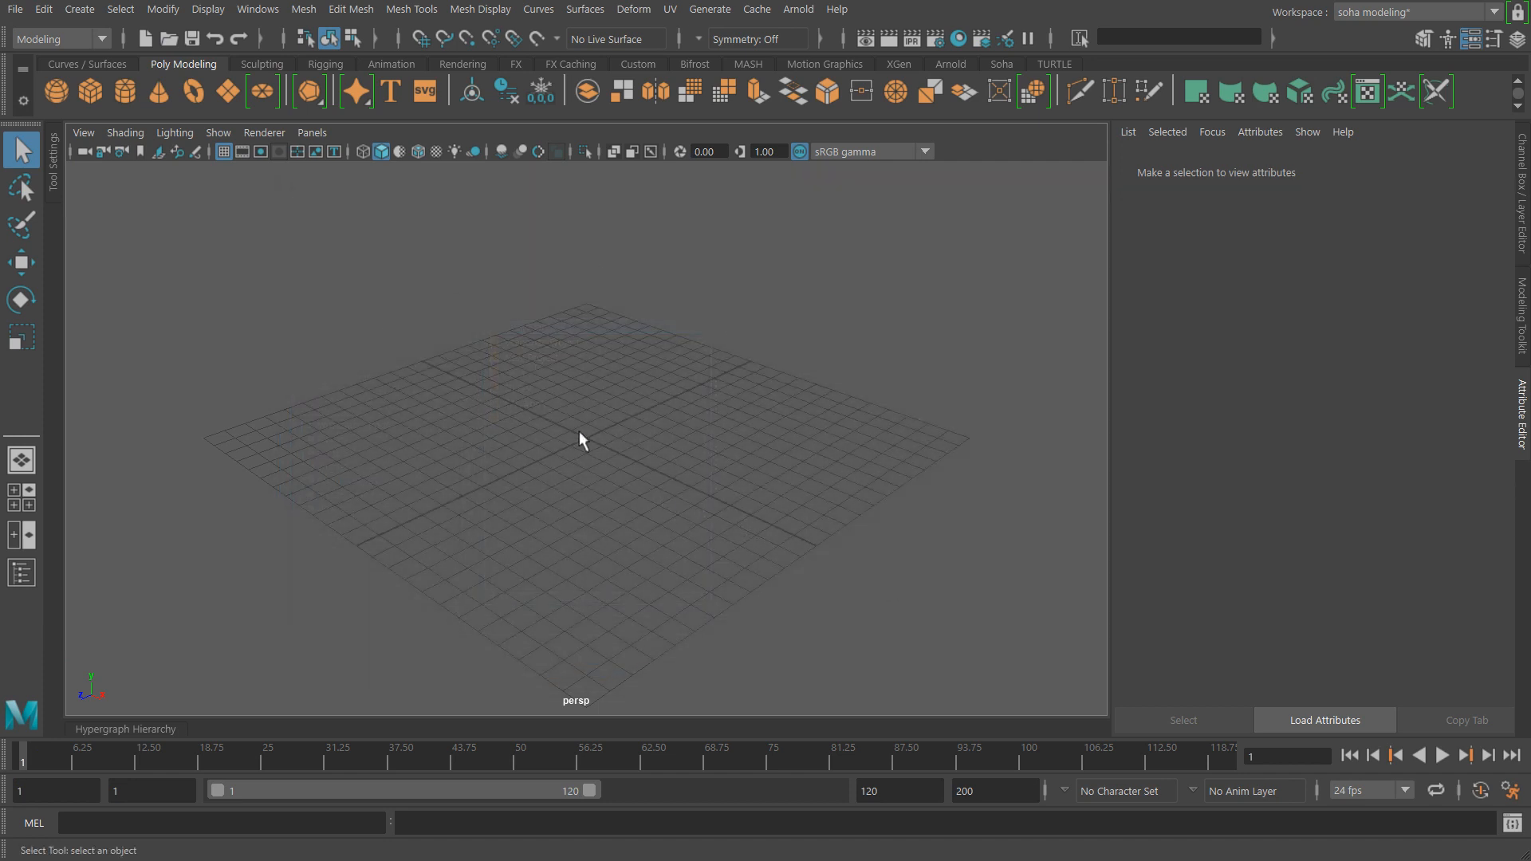
pyautogui.click(168, 38)
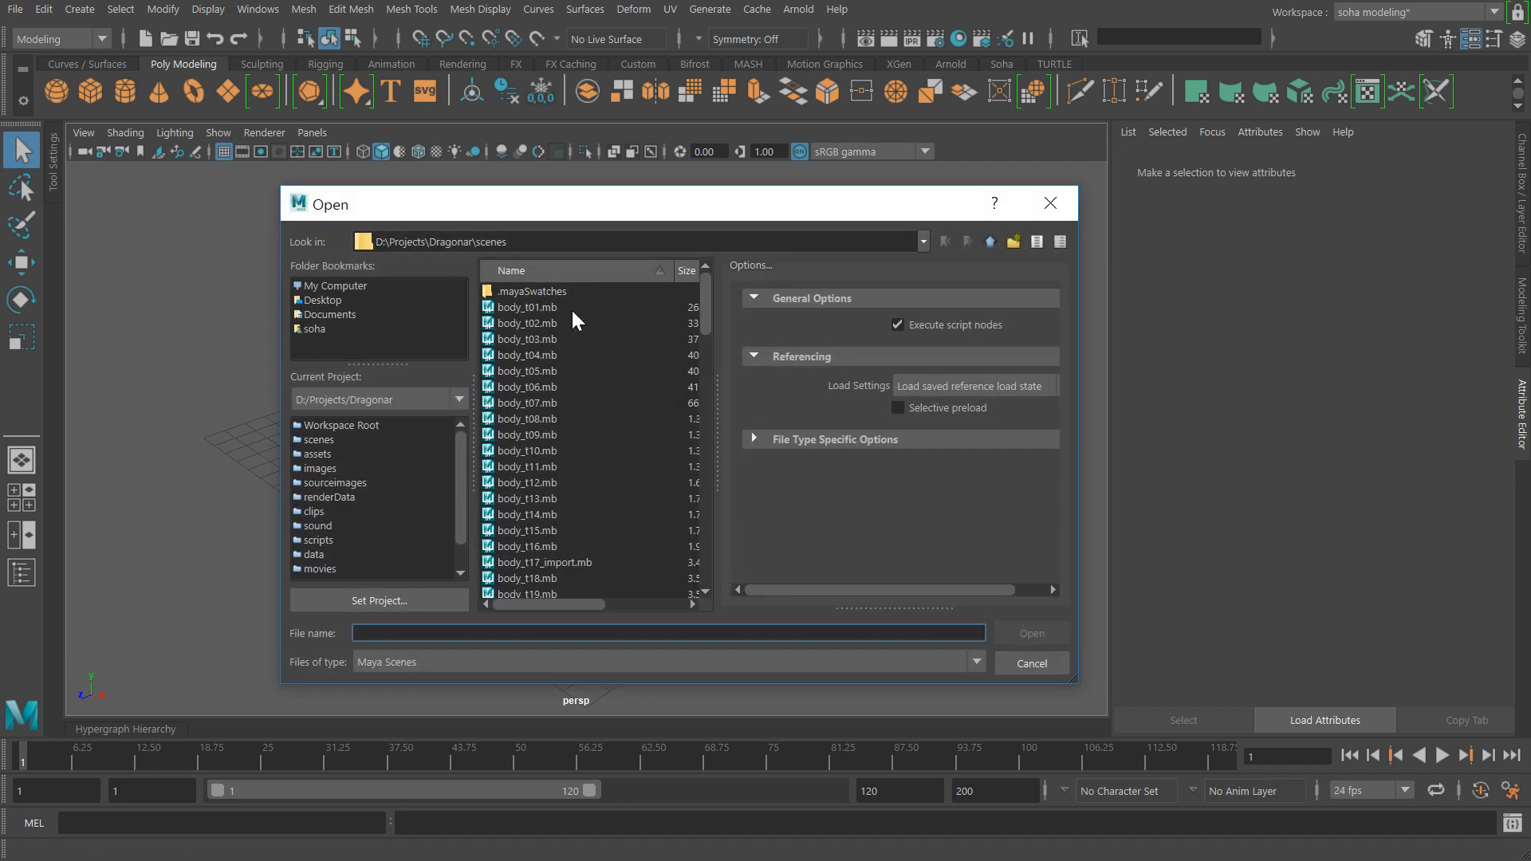
pyautogui.click(1050, 204)
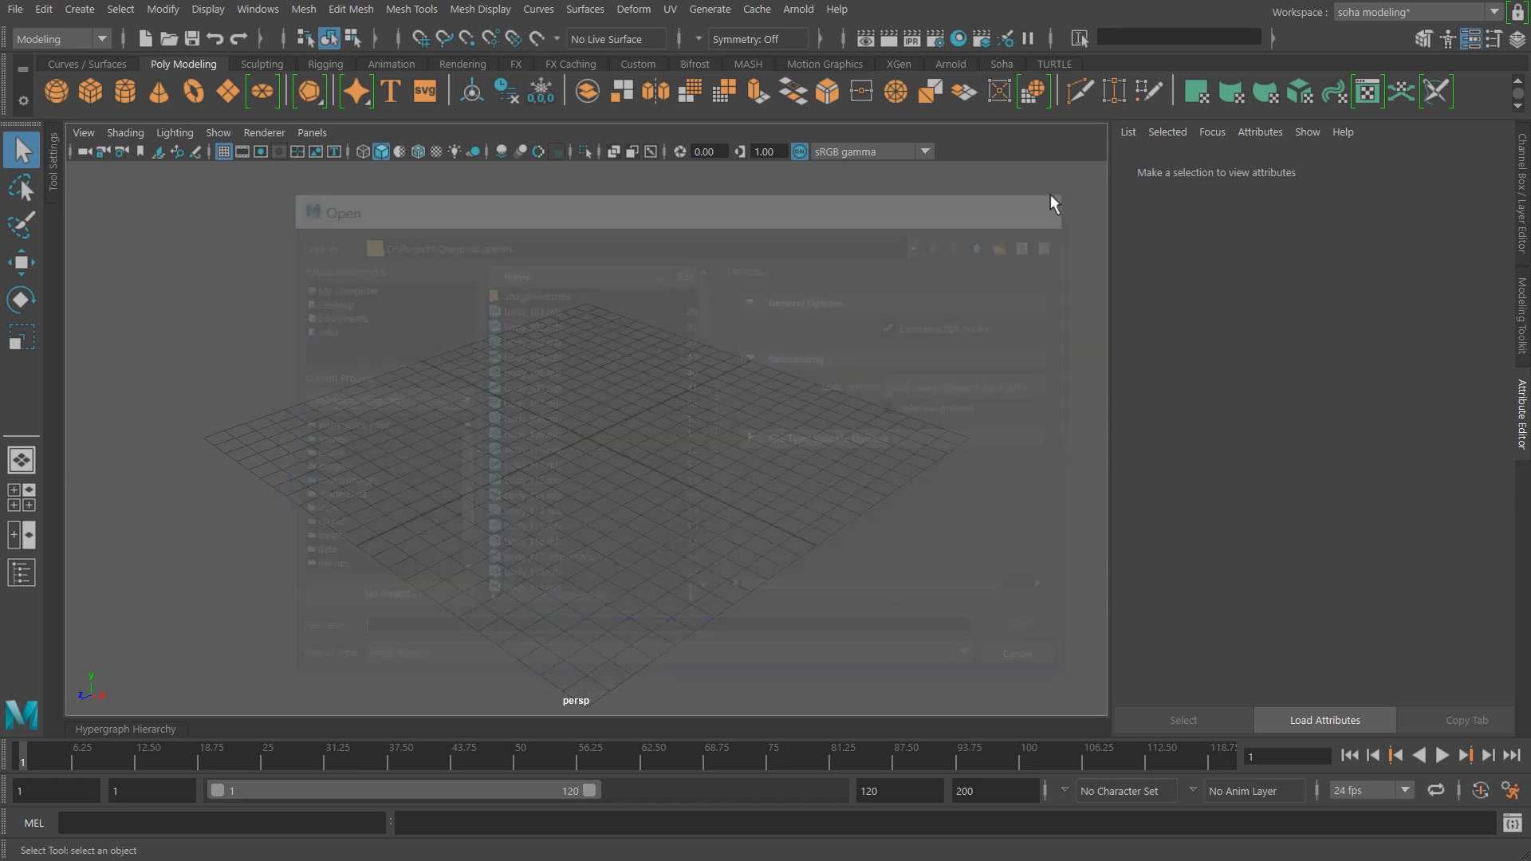
# Review the current project's name, location and subfolder settings in the Project Window, and close it without changes.
pyautogui.click(15, 9)
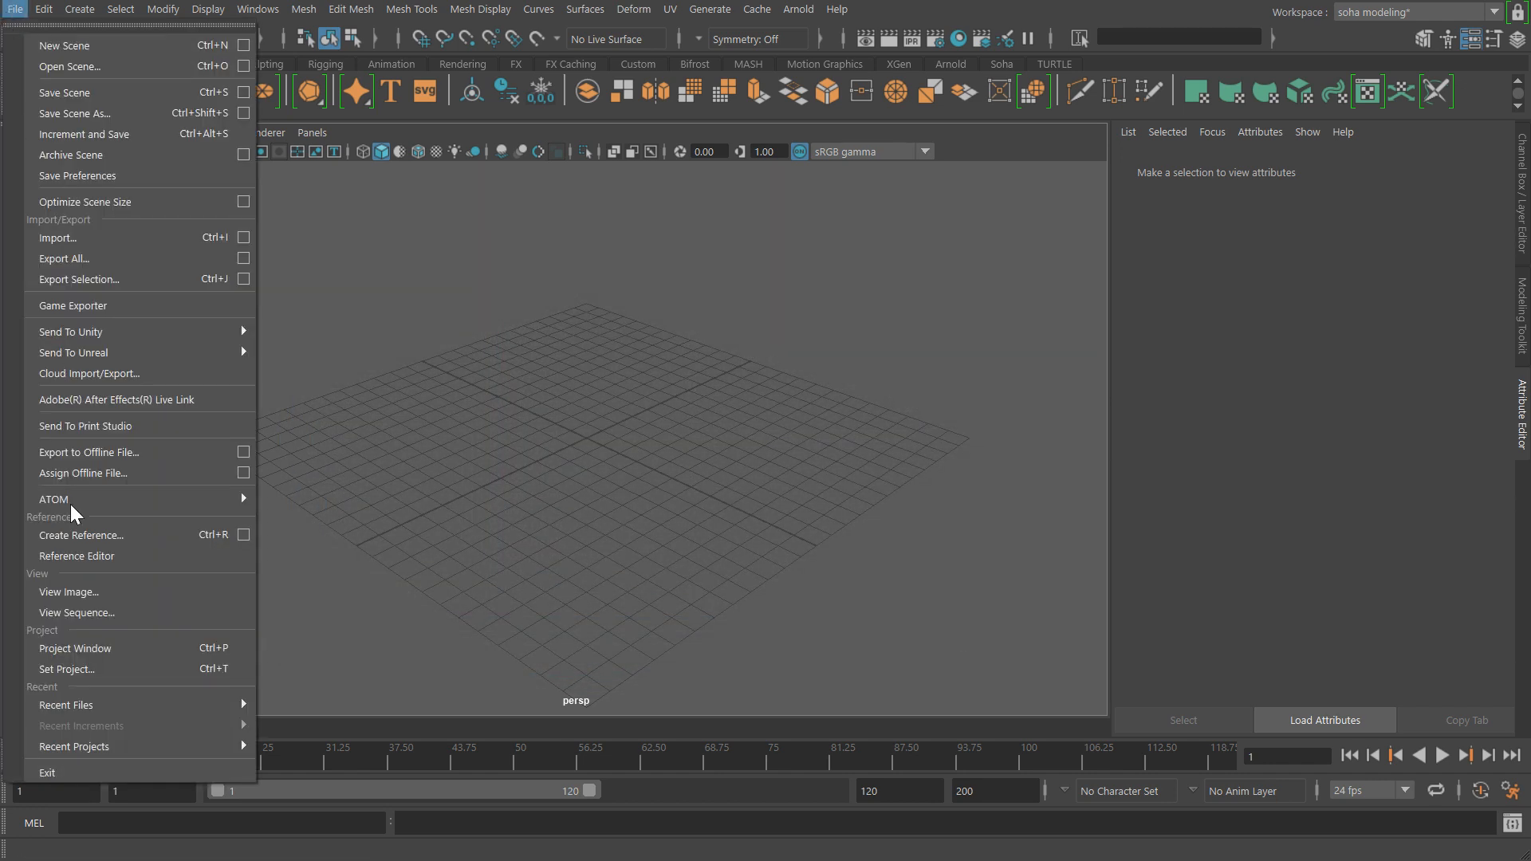
pyautogui.click(89, 648)
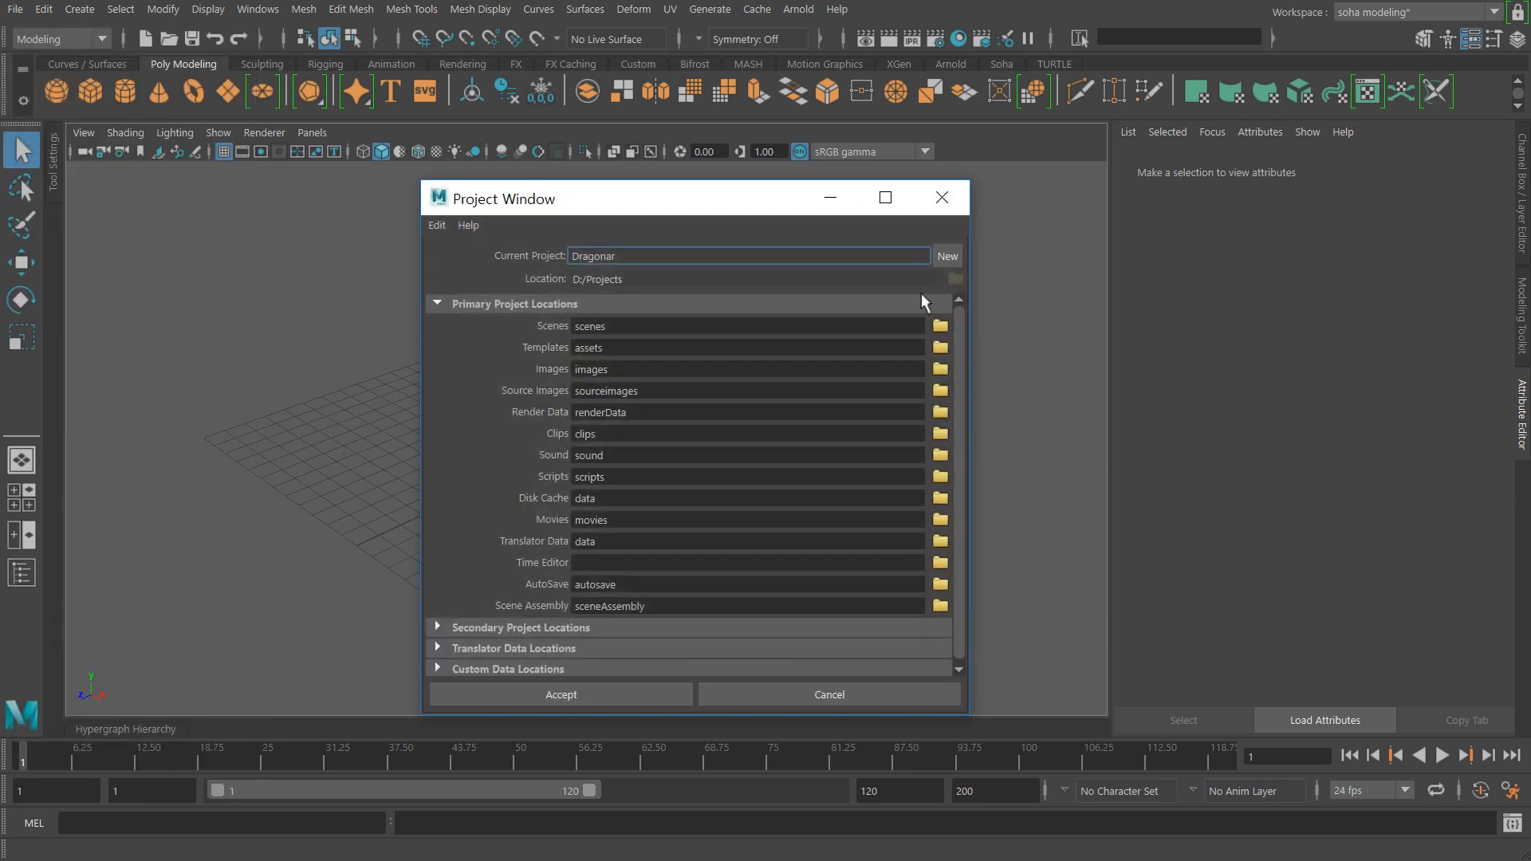
pyautogui.click(944, 197)
# Reassign the existing Dragonar folder in D:\Projects as the current project.
pyautogui.click(15, 9)
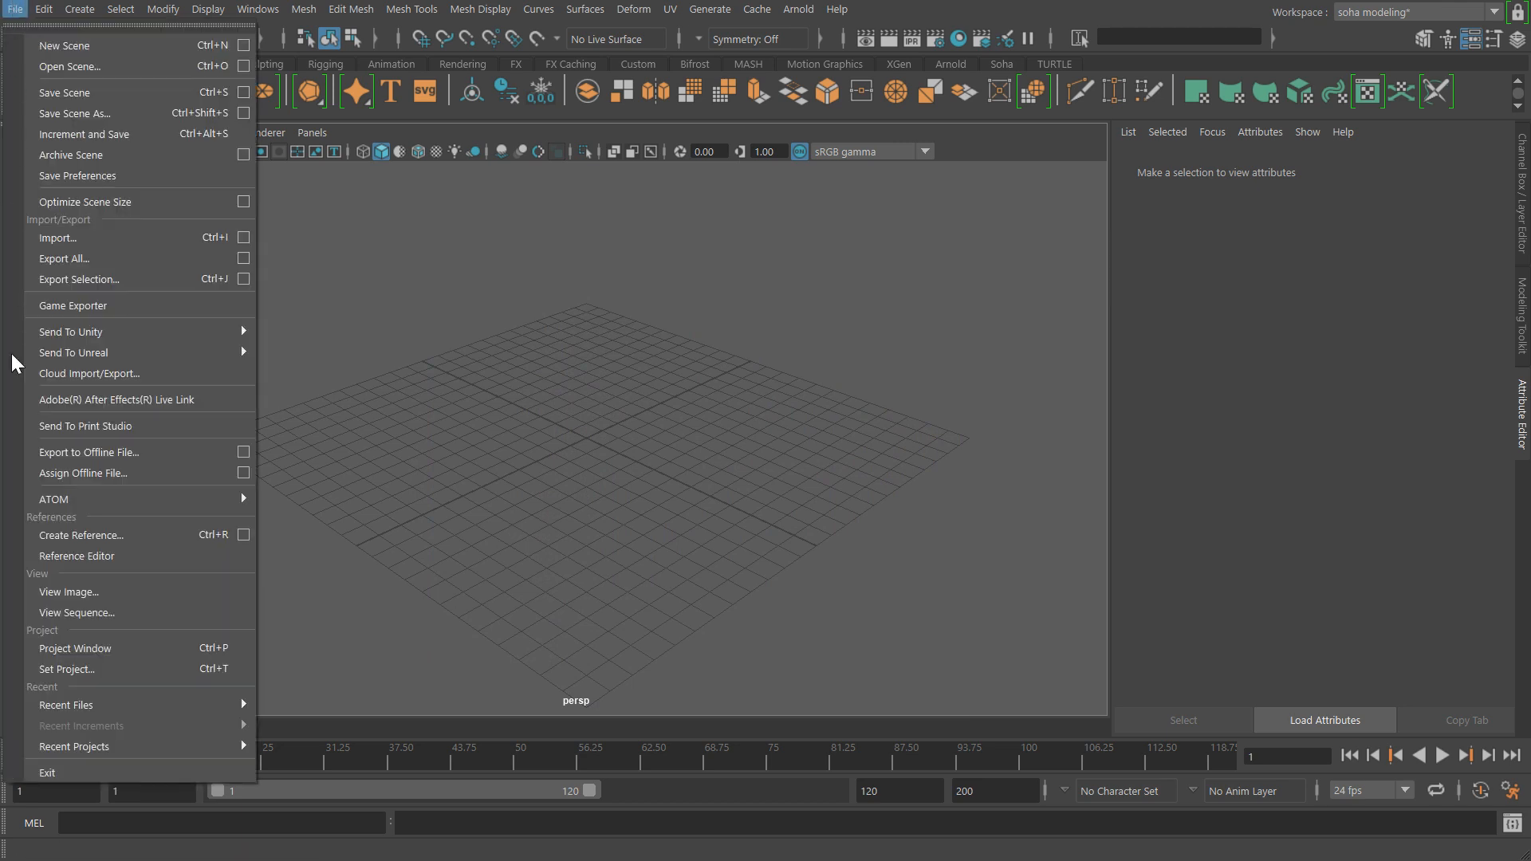
pyautogui.click(84, 668)
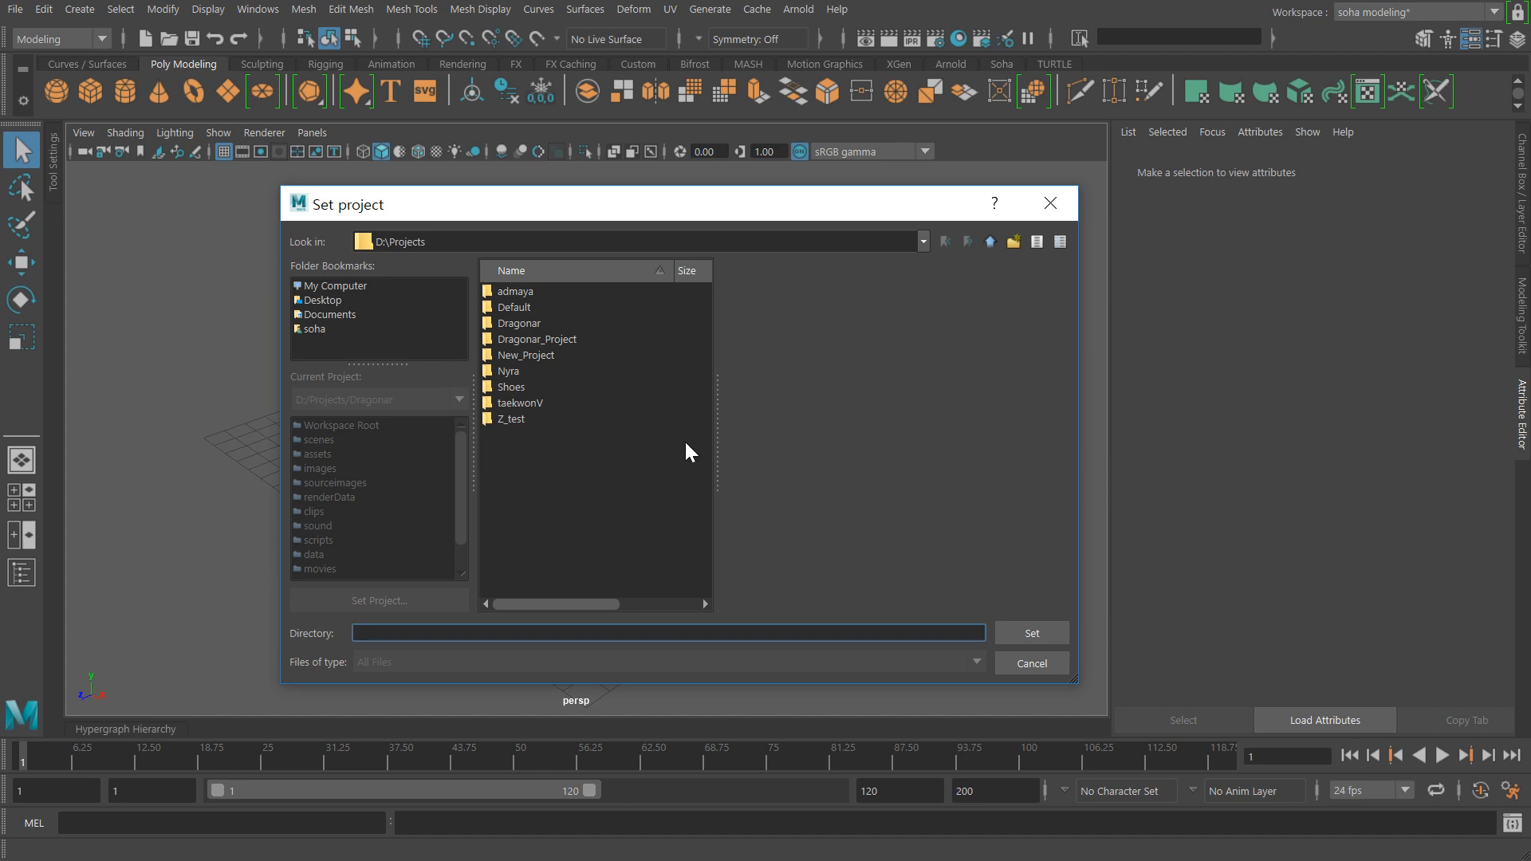
pyautogui.click(518, 324)
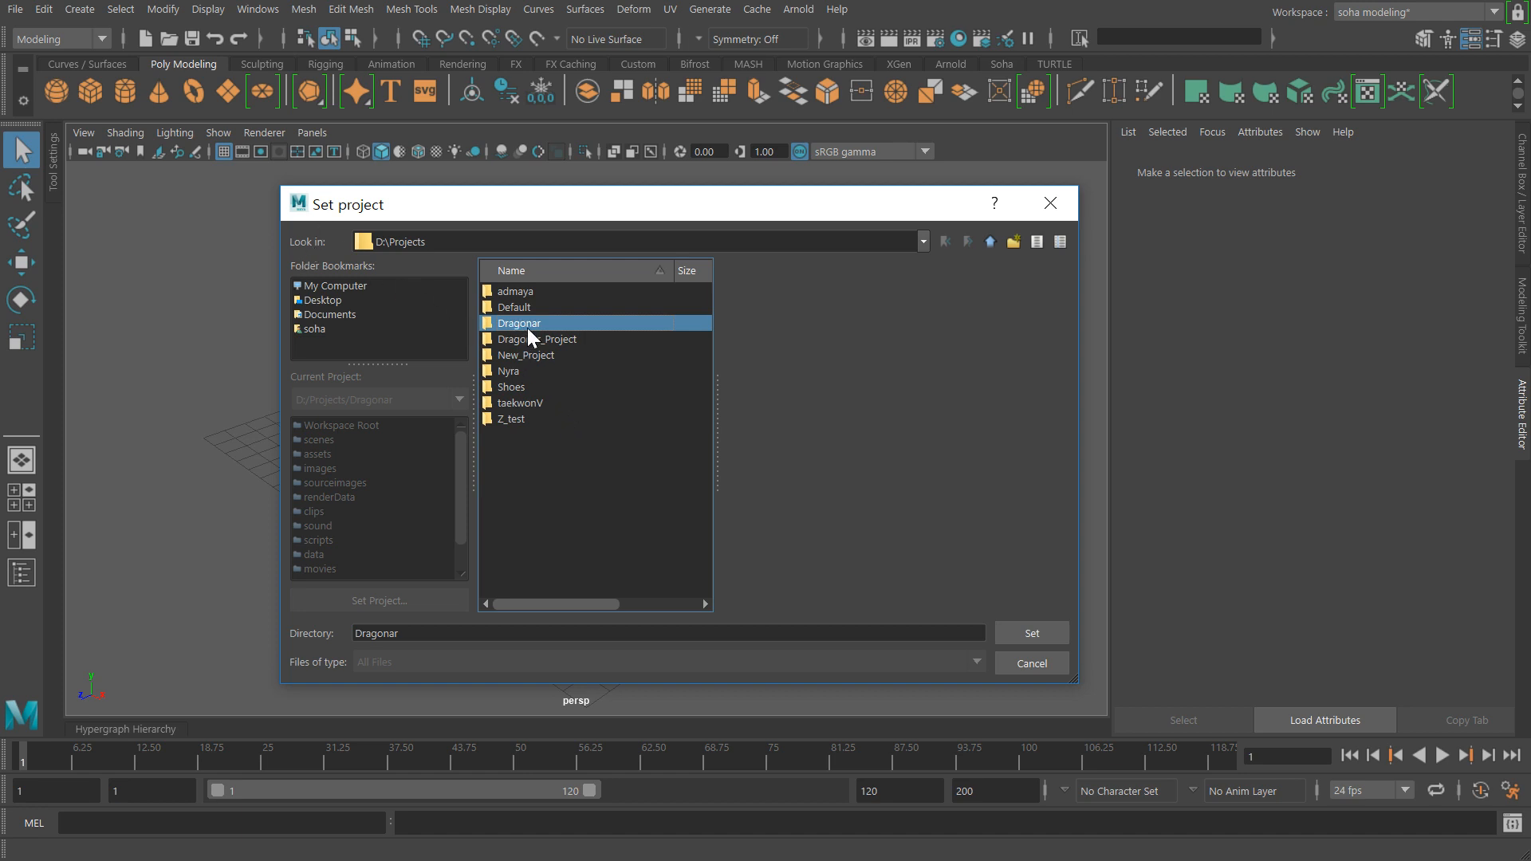
pyautogui.click(1030, 633)
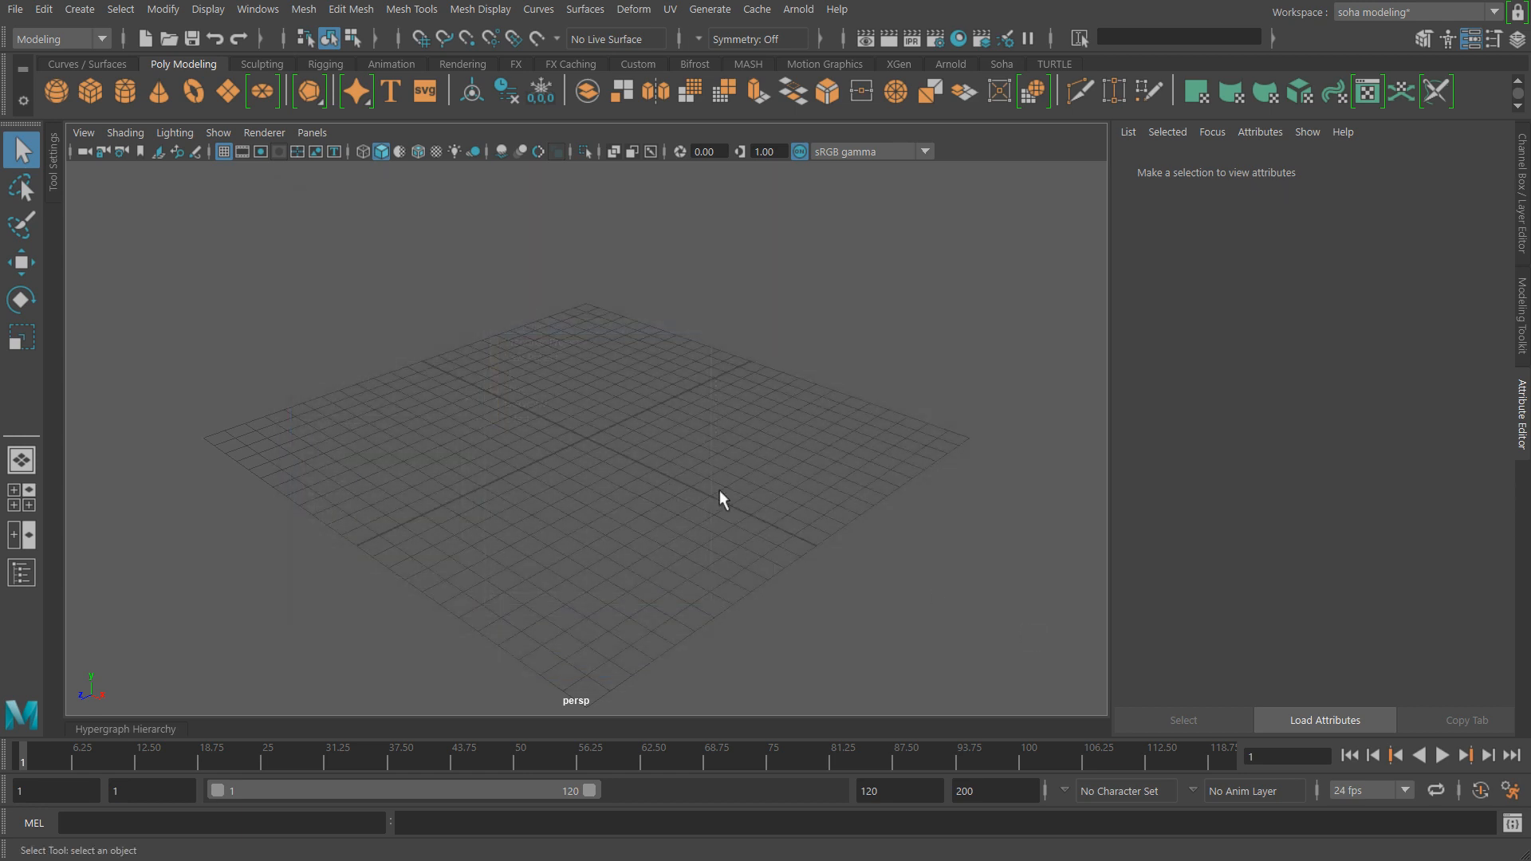